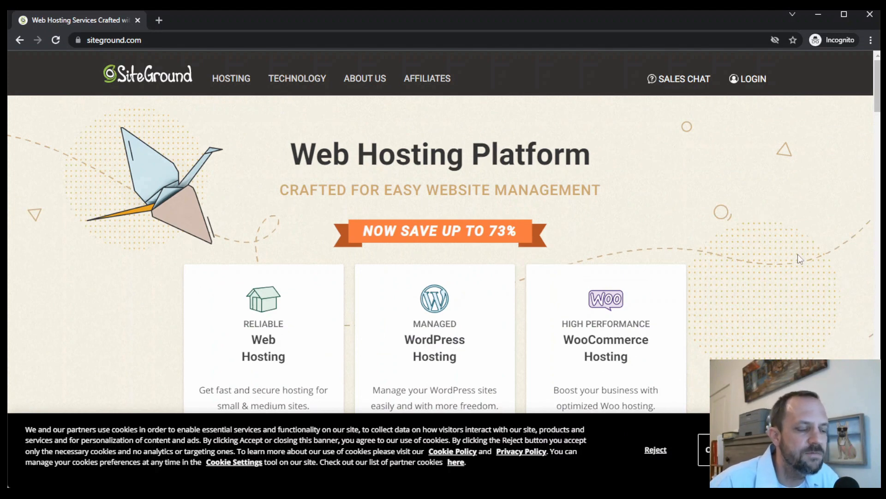
- Choose the StartUp plan from the managed WordPress hosting plans
scroll(813, 277, "down", 5)
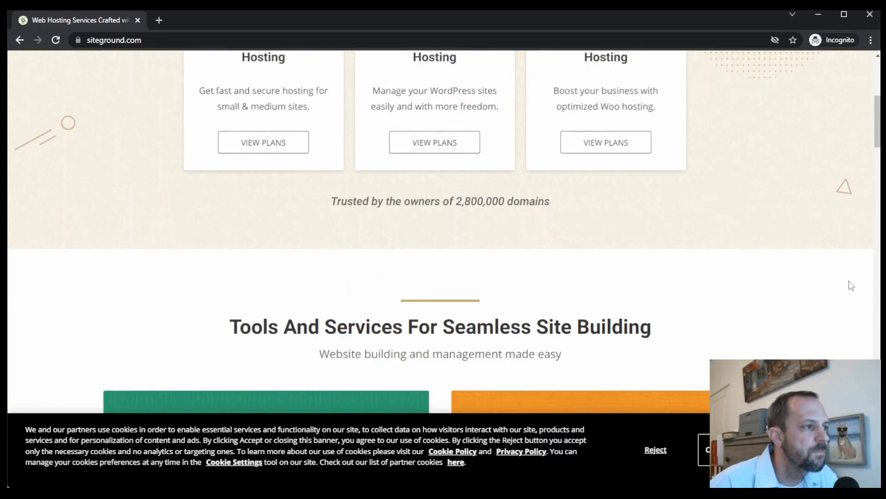
scroll(812, 286, "up", 3)
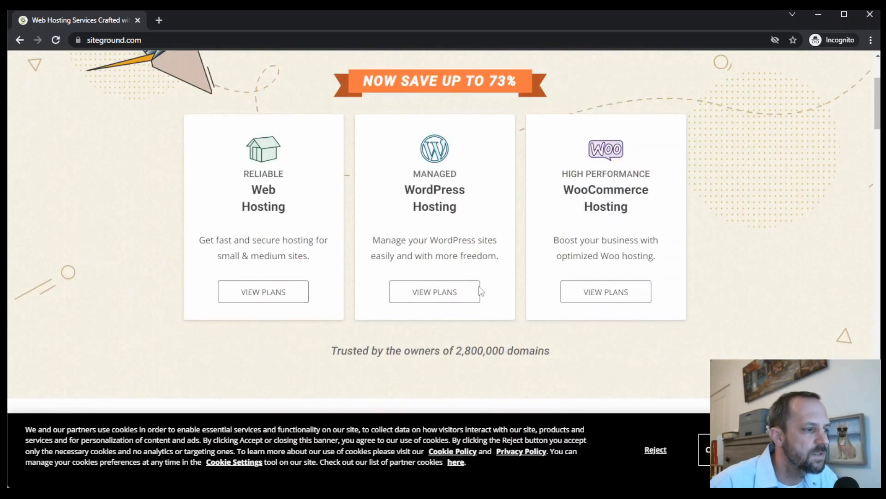
left_click(429, 298)
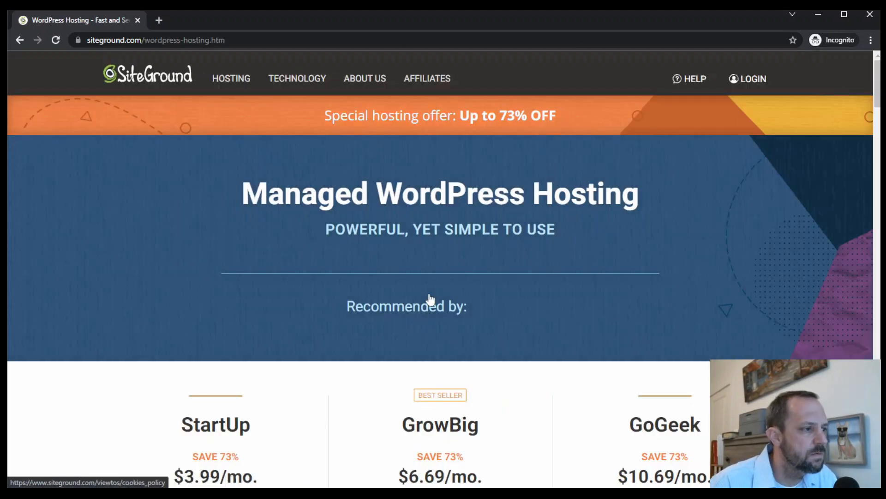
scroll(600, 254, "down", 5)
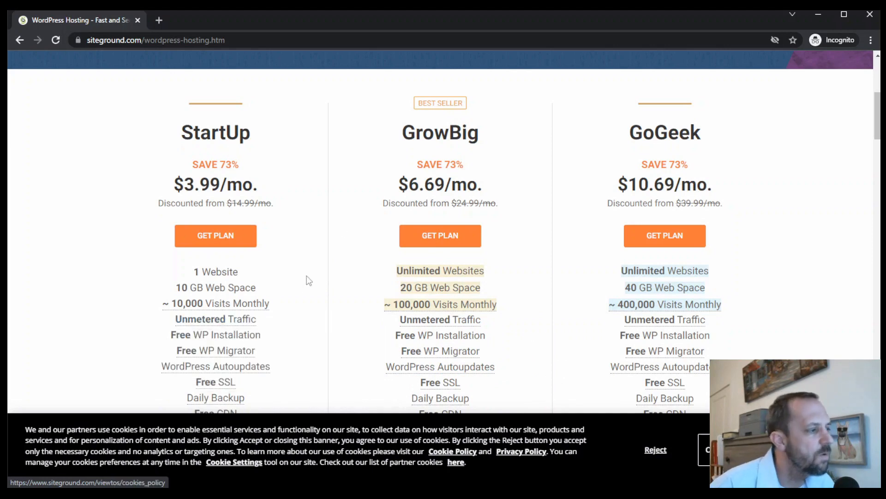
left_click(223, 233)
- Enter 45t6sdgwefg.com as a new domain to register and proceed to the order review
left_click(320, 249)
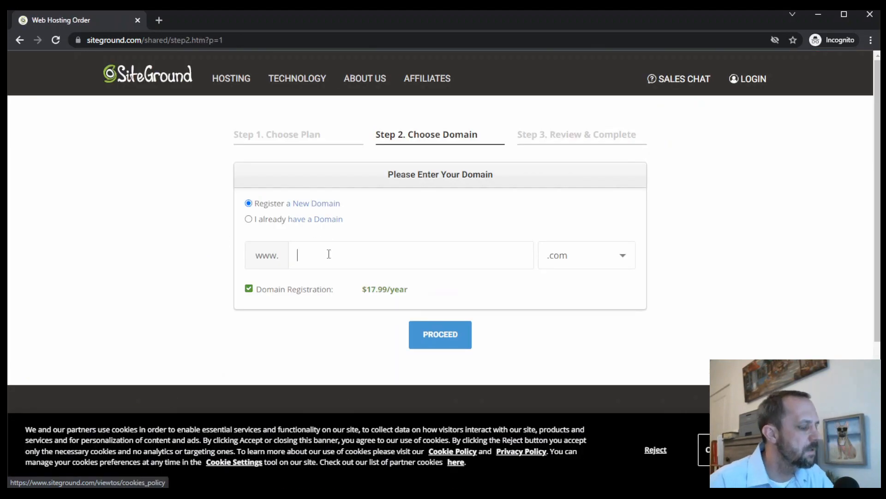
type("45t6sdgwefg")
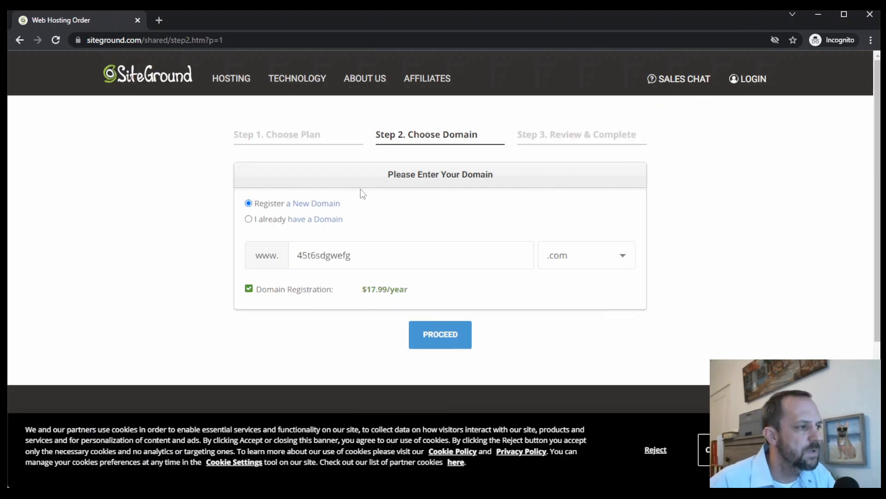
left_click(409, 334)
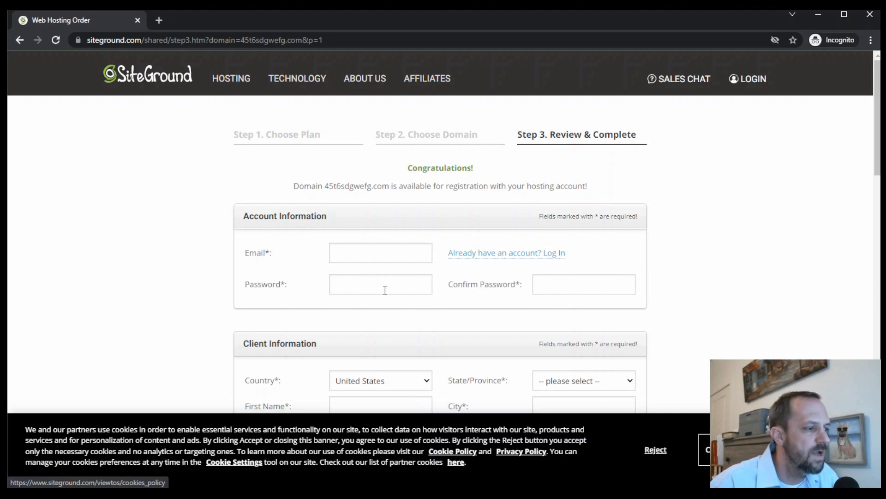
- Add the Domain Privacy extra service to the hosting order
scroll(675, 285, "down", 3)
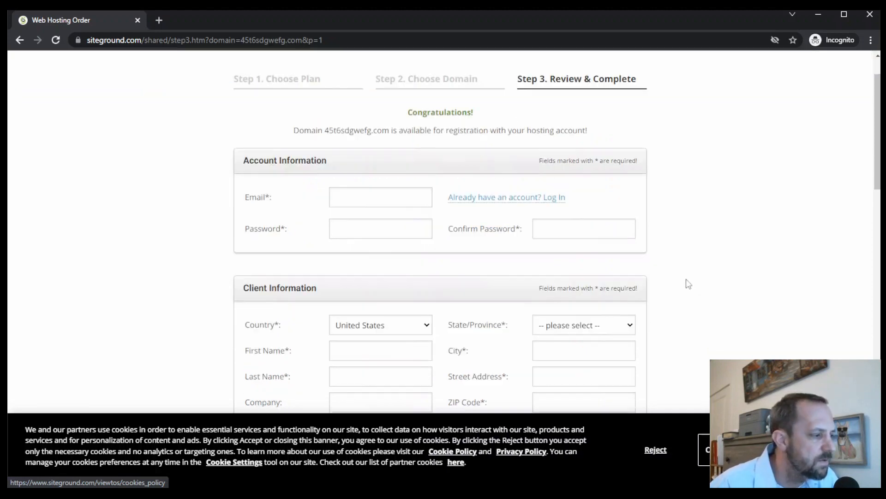
scroll(657, 238, "down", 6)
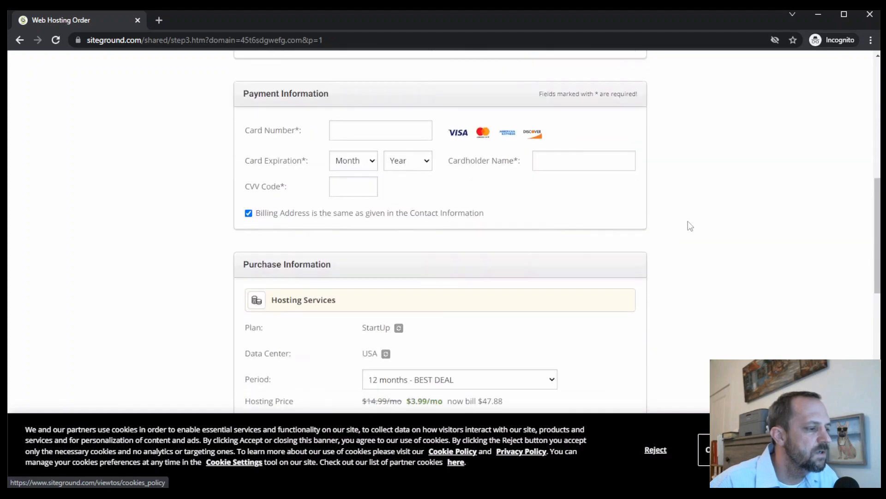
scroll(600, 217, "down", 3)
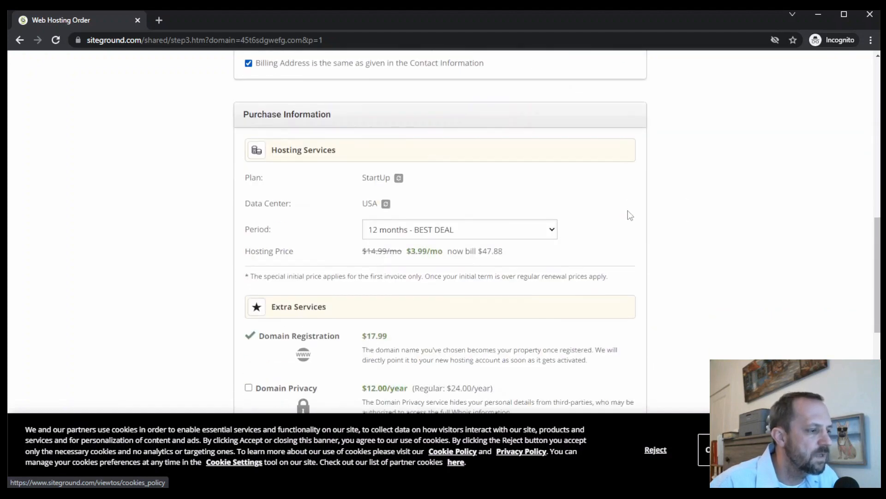
scroll(617, 231, "down", 3)
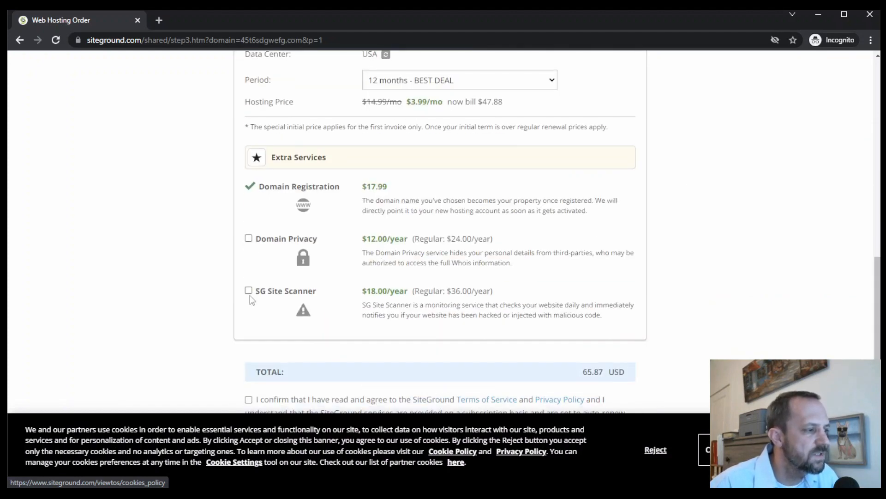
left_click(248, 239)
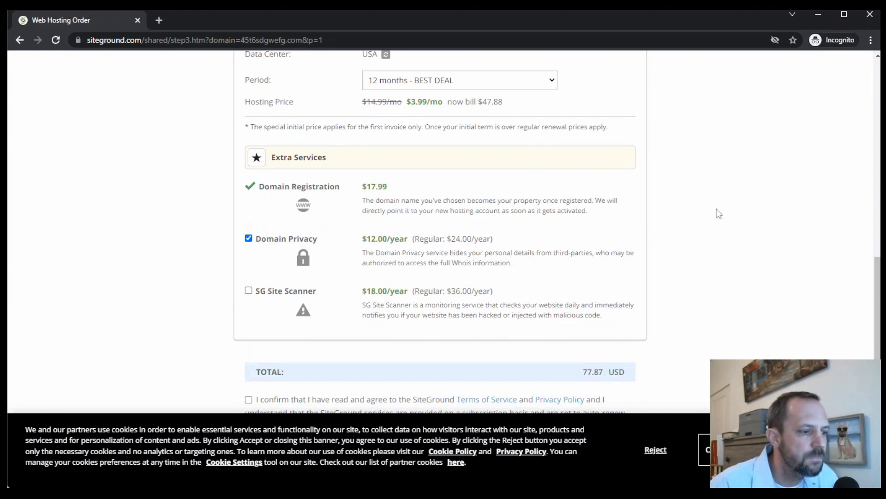
- Review the order's purchase details, terms and account information fields, and close the order window without paying
scroll(762, 263, "up", 3)
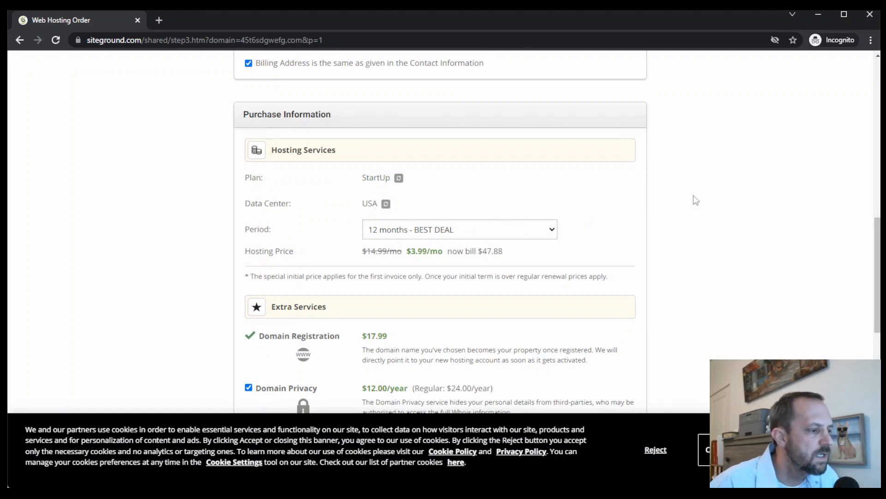
scroll(695, 200, "down", 3)
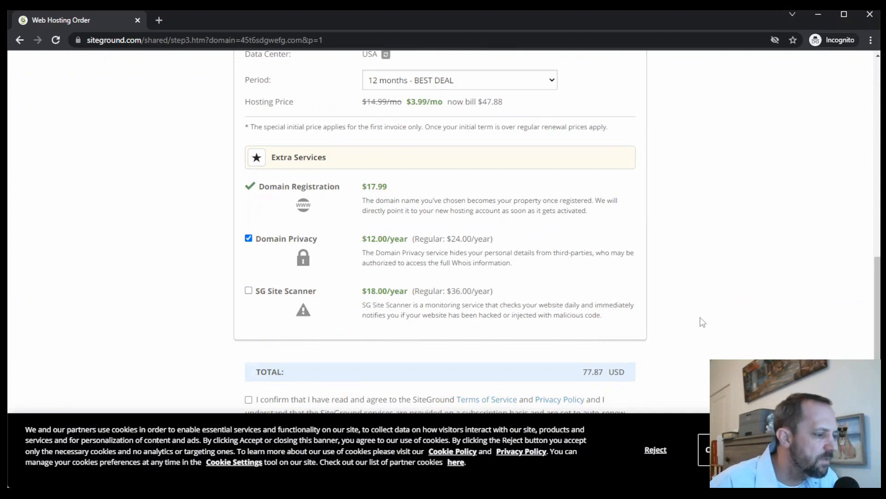
scroll(702, 321, "down", 3)
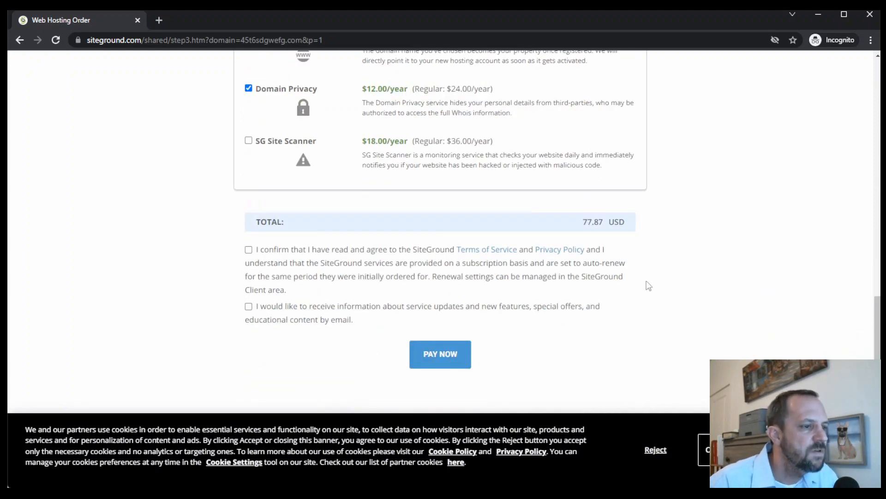
scroll(729, 265, "up", 10)
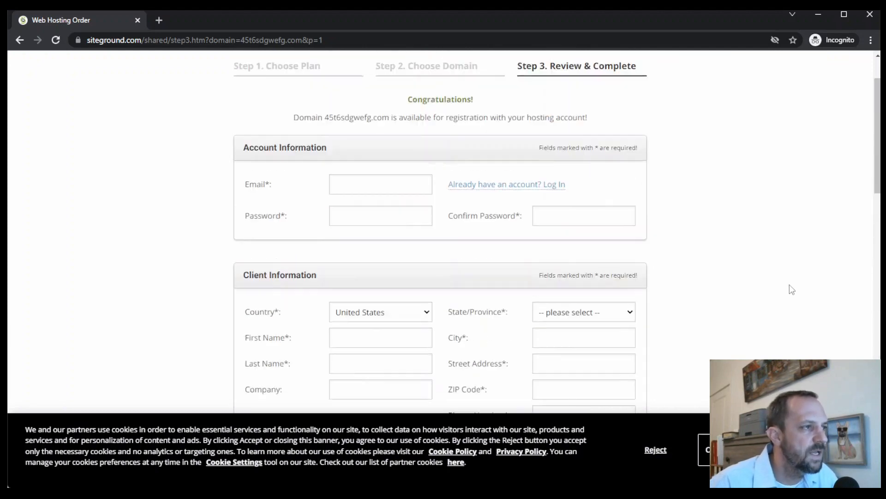
scroll(790, 284, "up", 3)
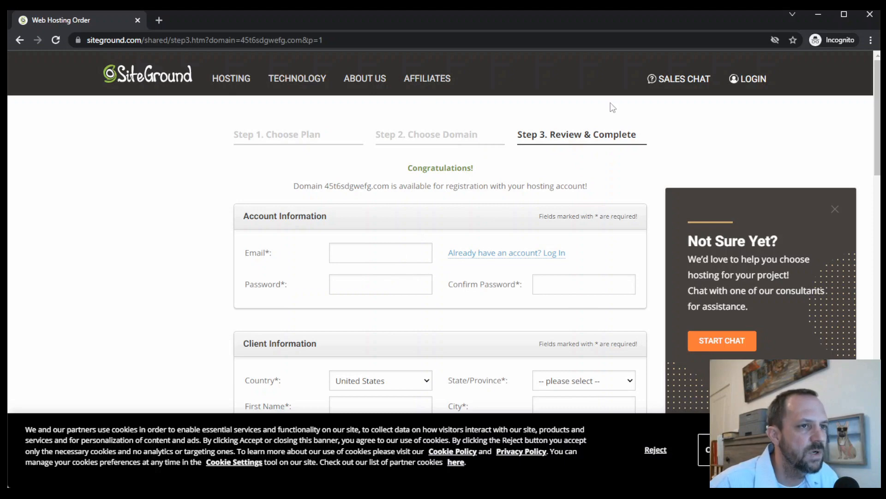
left_click(869, 17)
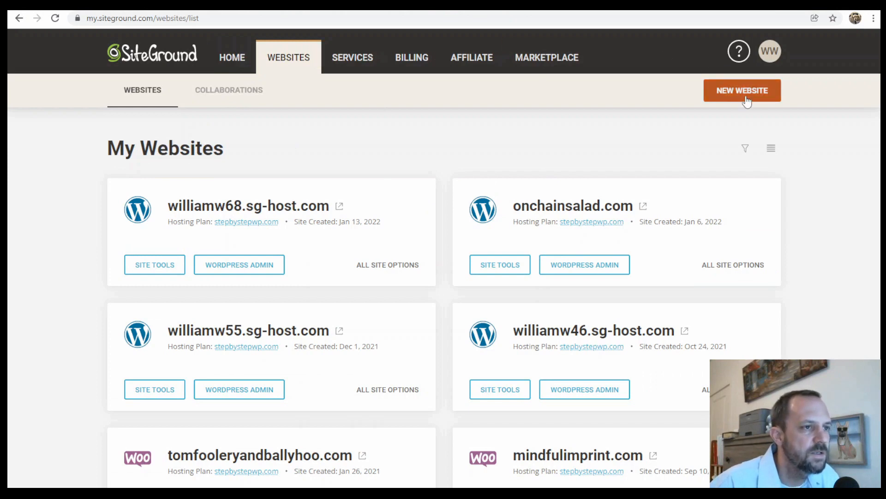
- Start adding a new website to the hosting account with a temporary domain
left_click(745, 97)
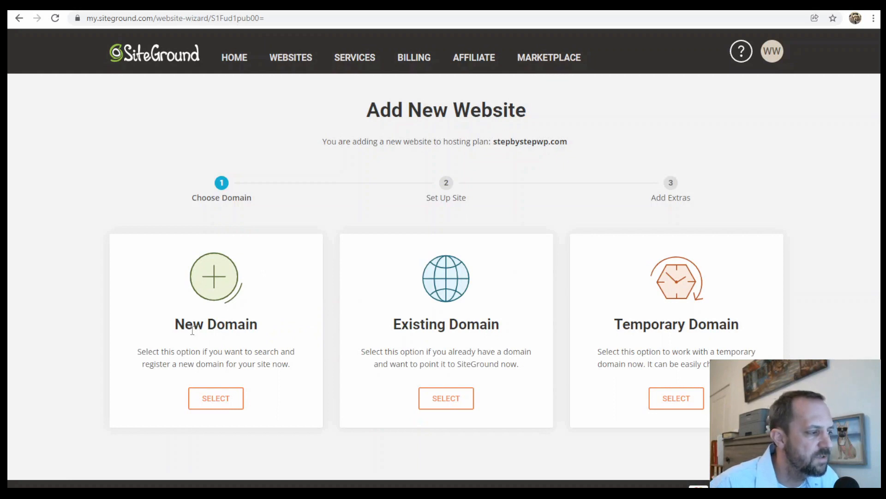
left_click(687, 399)
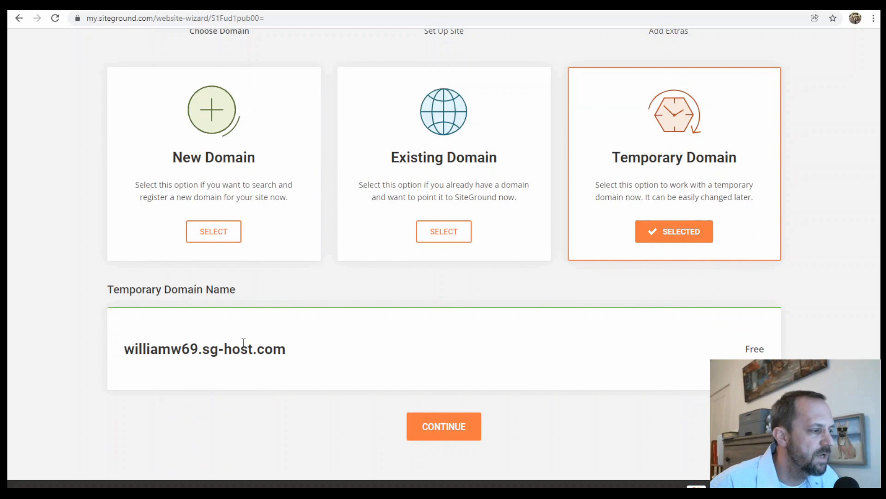
left_click(471, 431)
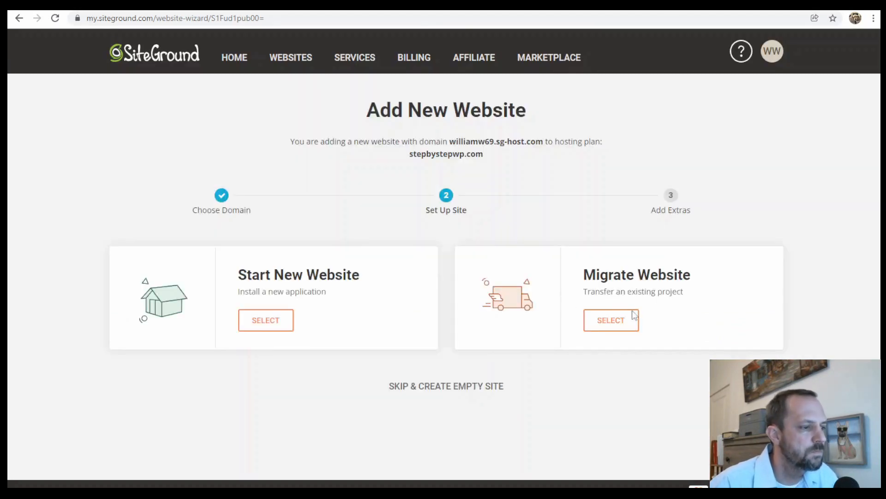
- Set the site up as a new website with WordPress as its application
left_click(271, 326)
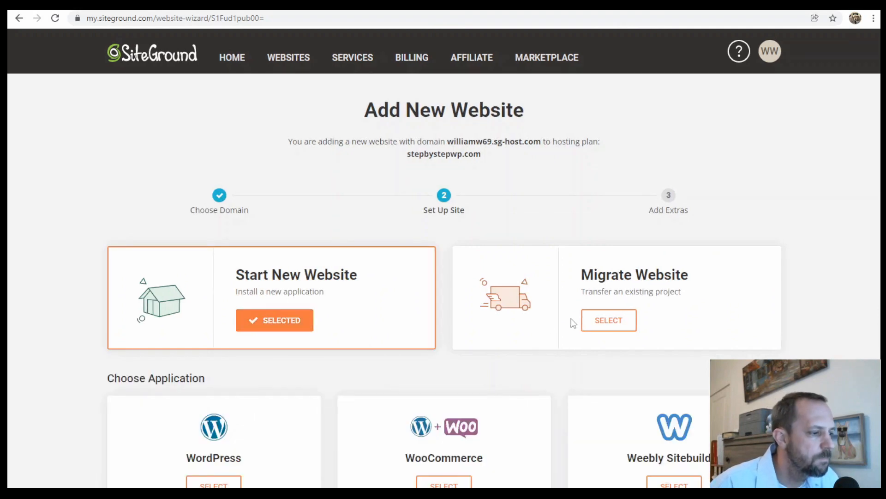
scroll(577, 318, "down", 3)
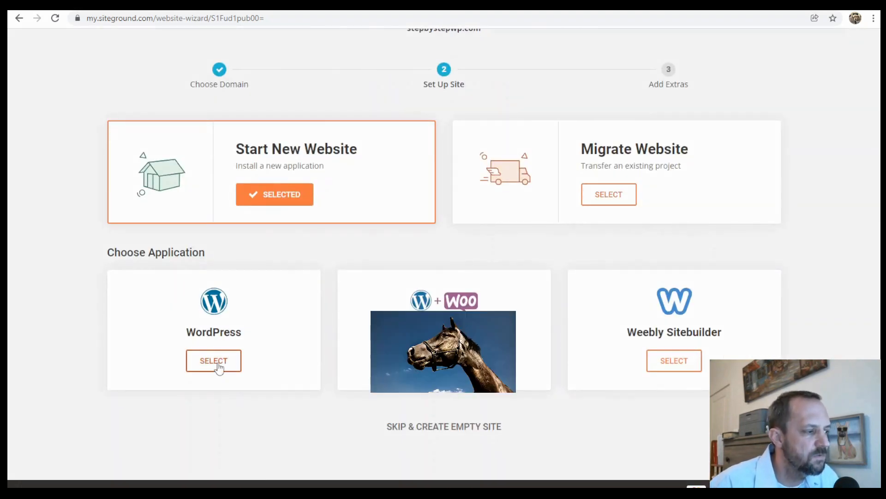
left_click(224, 361)
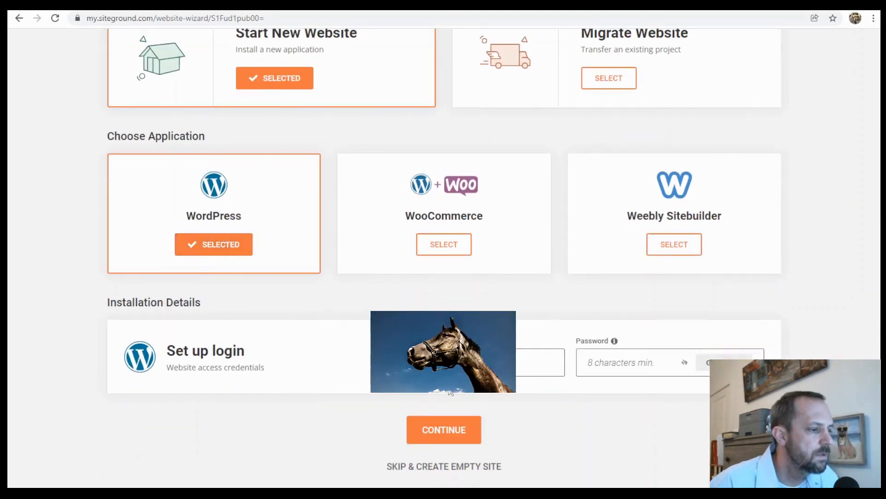
- Enter the e-mail and password for the WordPress login and continue to the extras
left_click(445, 362)
type("i")
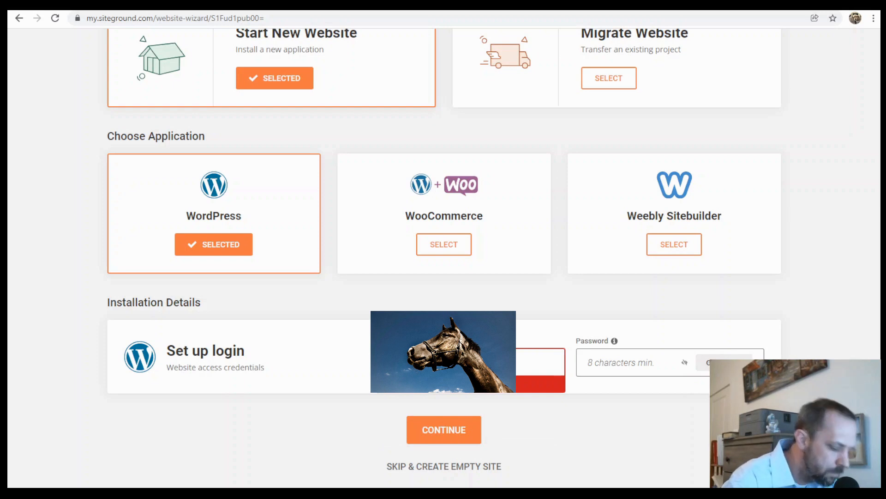
type("com")
key("Tab")
type("••")
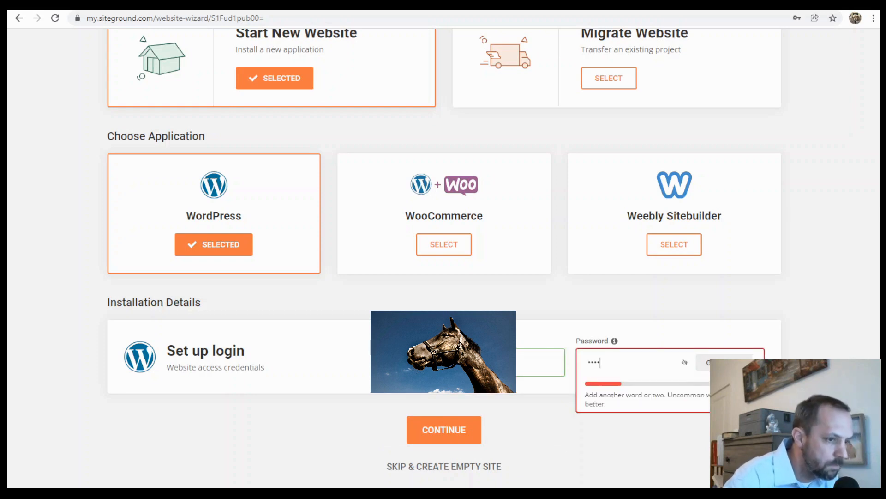
type("•••••••")
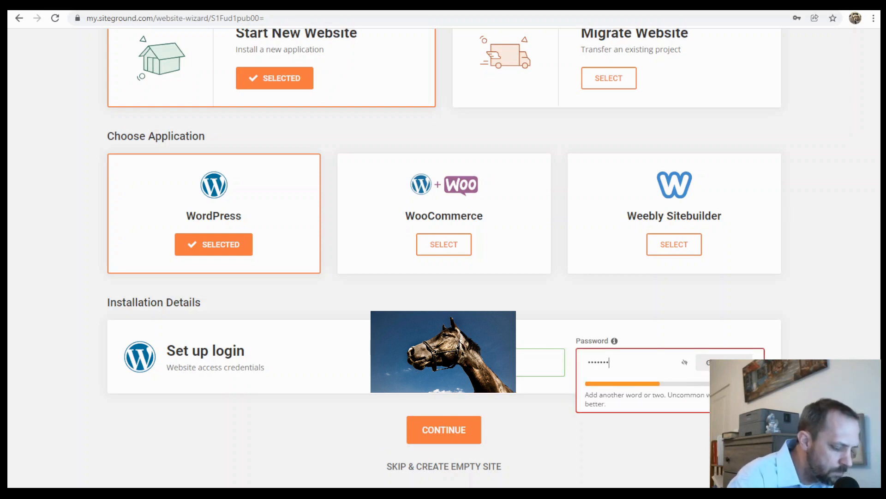
type("•")
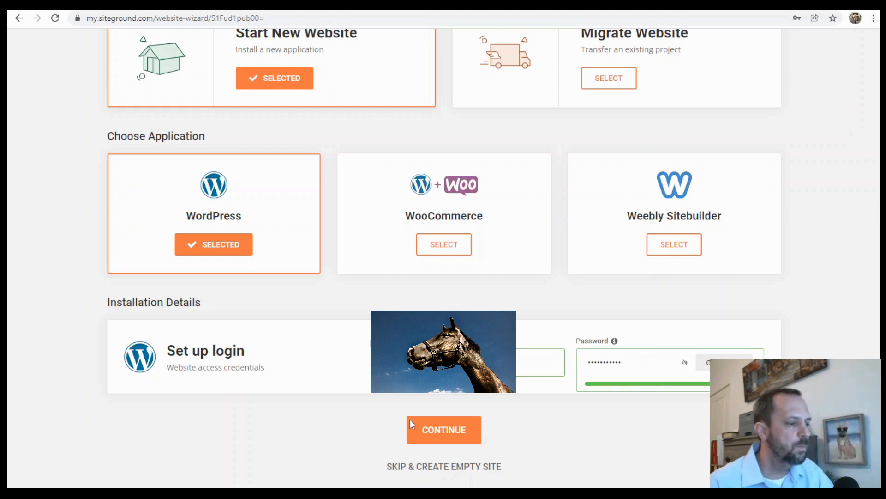
left_click(452, 425)
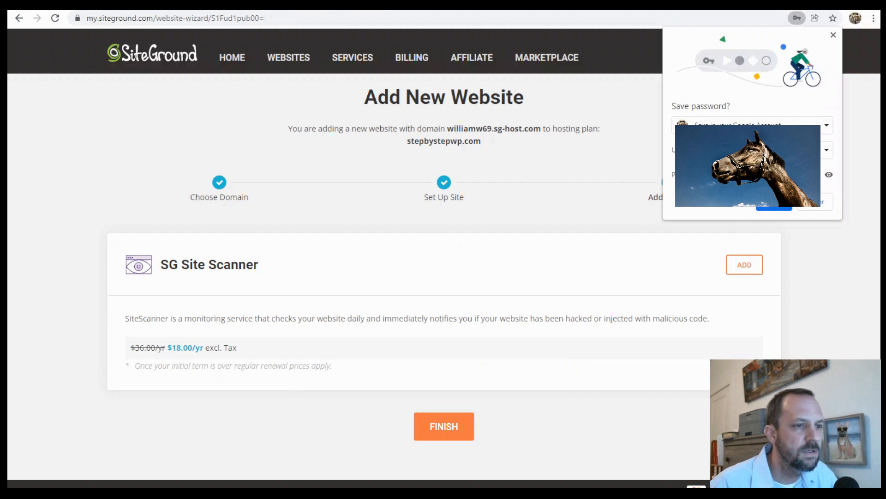
- Dismiss the browser's offer to save the password and finish creating the site without adding SG Site Scanner
left_click(833, 35)
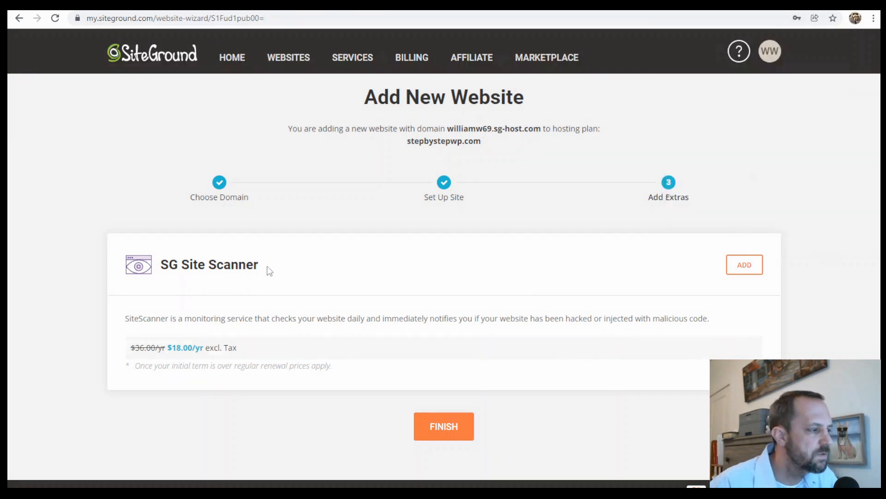
left_click(453, 427)
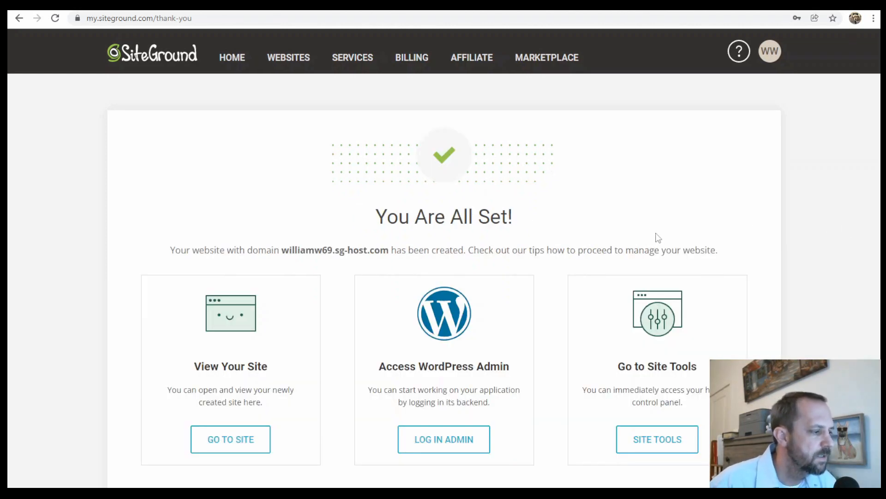
- View the newly created site's front page and return to the hosting account's list of websites
left_click(239, 450)
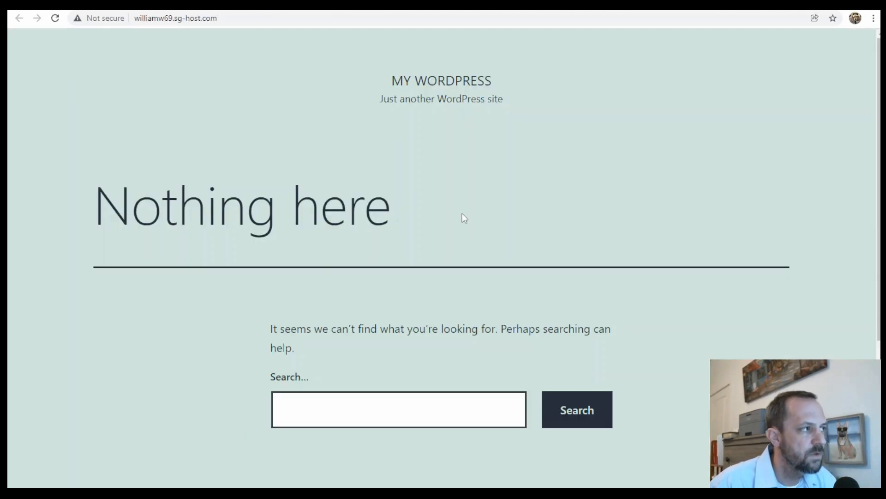
scroll(464, 218, "down", 5)
scroll(540, 242, "up", 5)
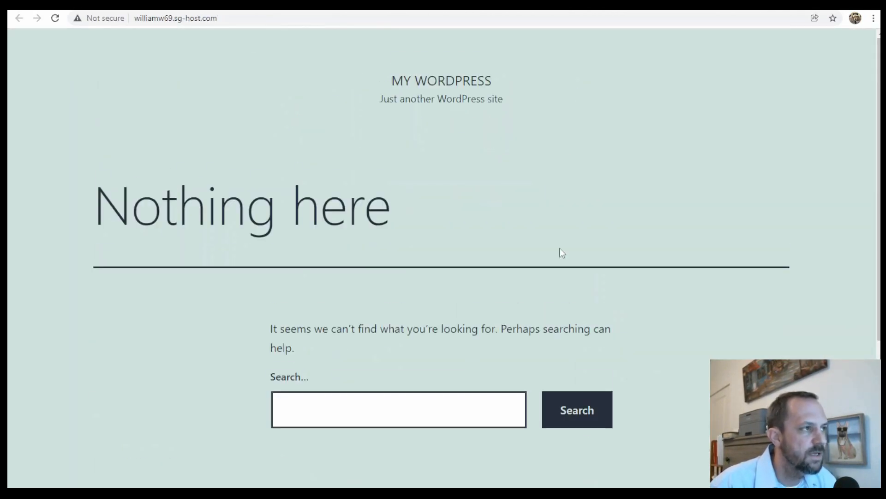
left_click(441, 6)
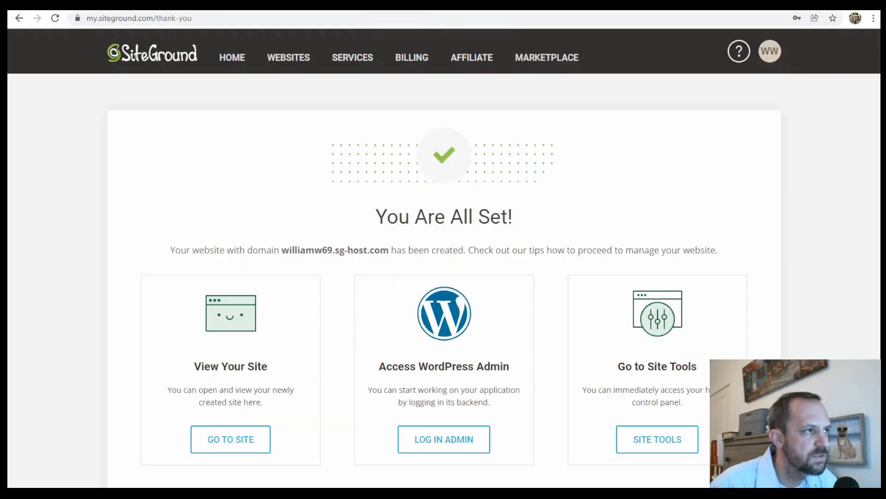
left_click(286, 67)
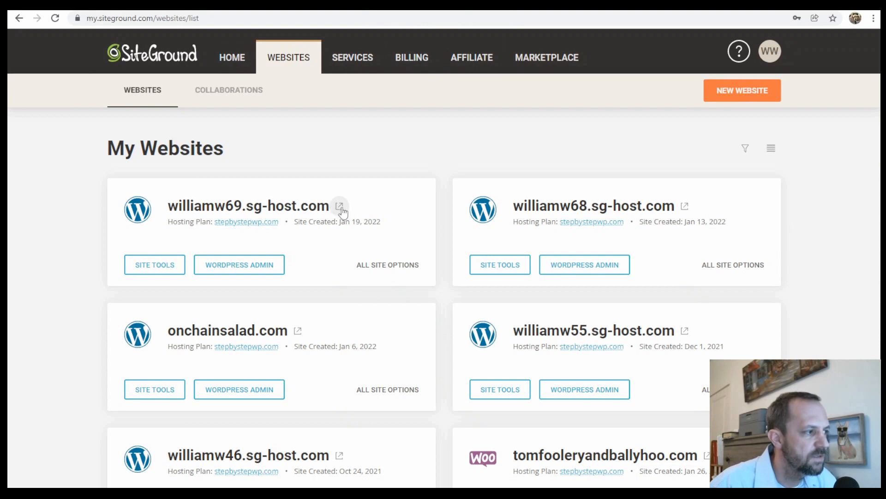
- Open the newly created site's front page from the websites list and look through it
left_click(339, 206)
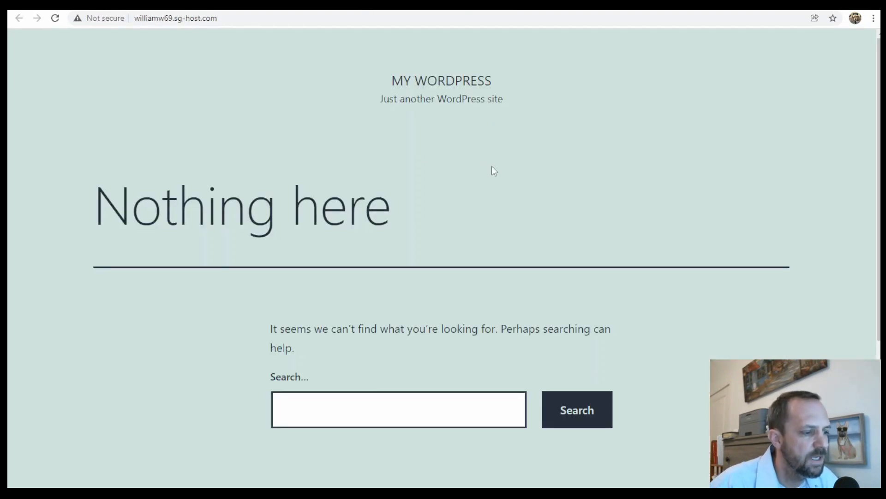
scroll(579, 209, "down", 5)
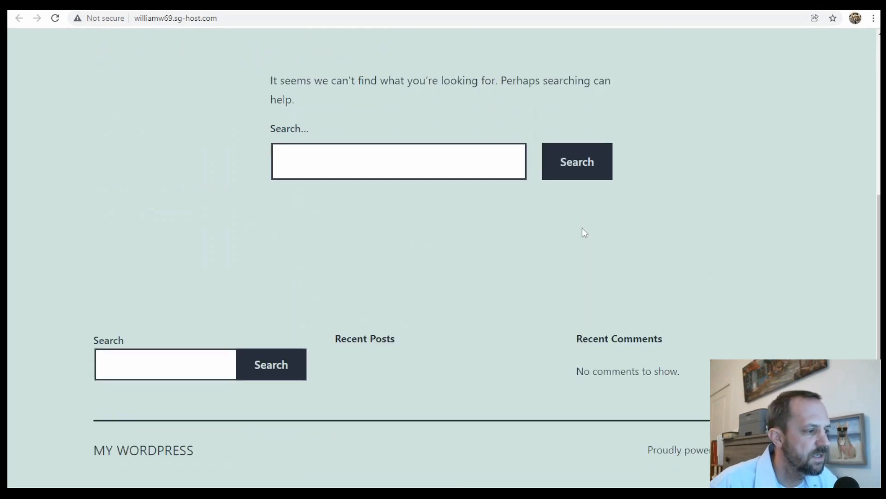
scroll(582, 228, "up", 5)
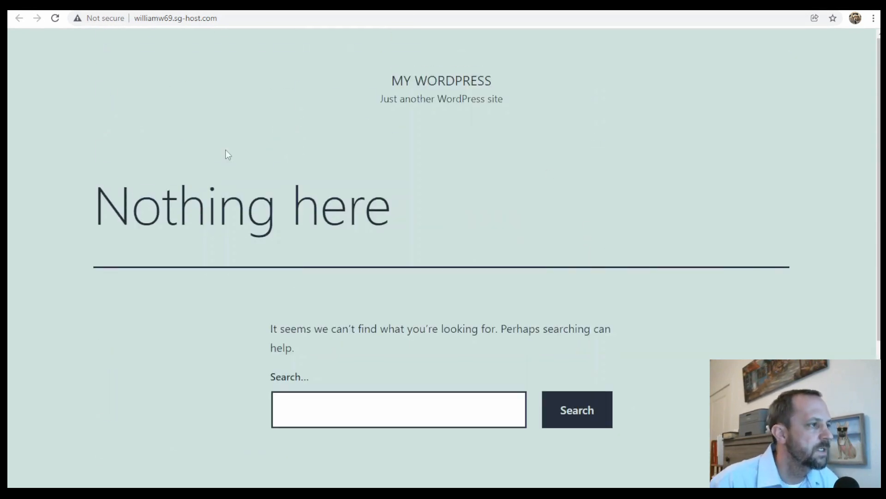
- Go to the WordPress login page by adding /wp-login.php to the site's address
left_click(253, 20)
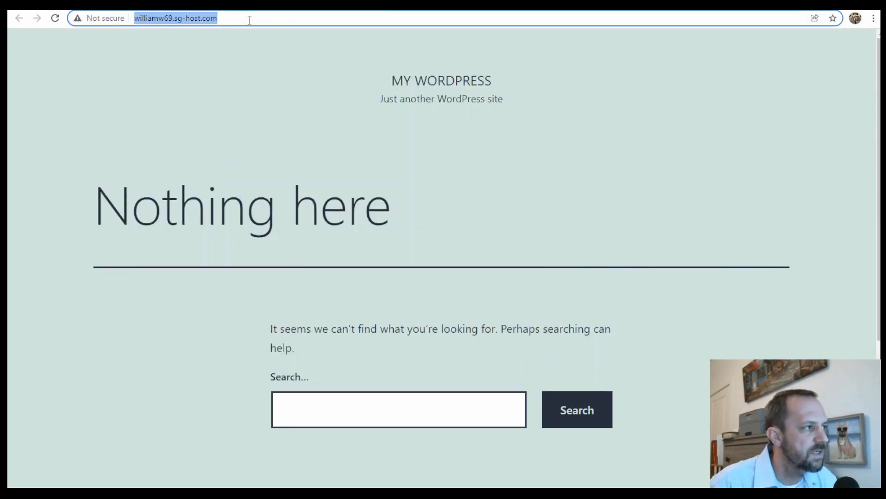
left_click(257, 20)
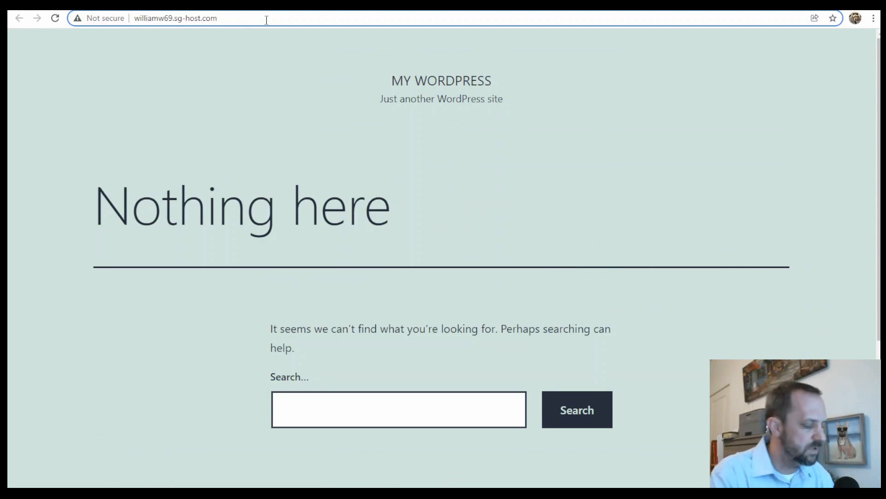
type("/w")
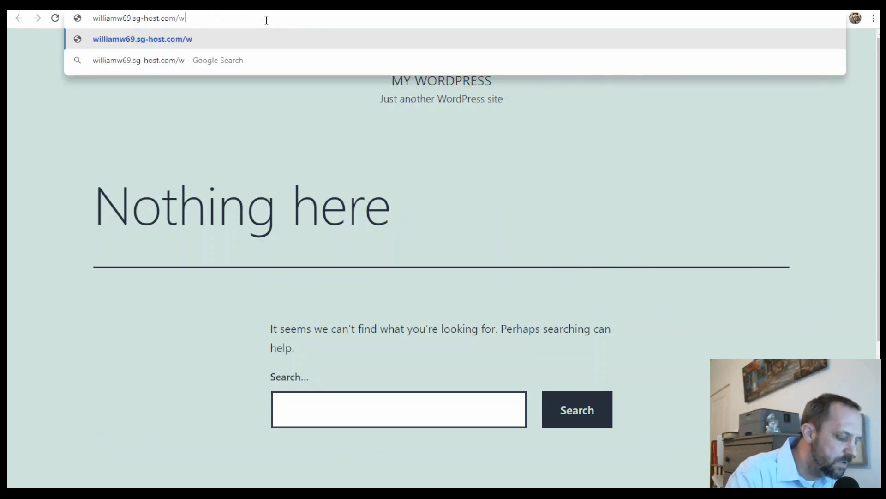
type("p-log")
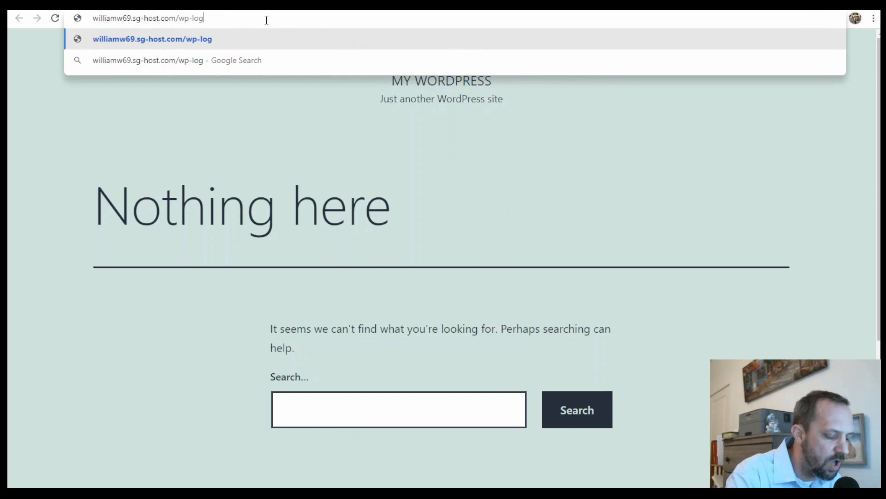
type("i")
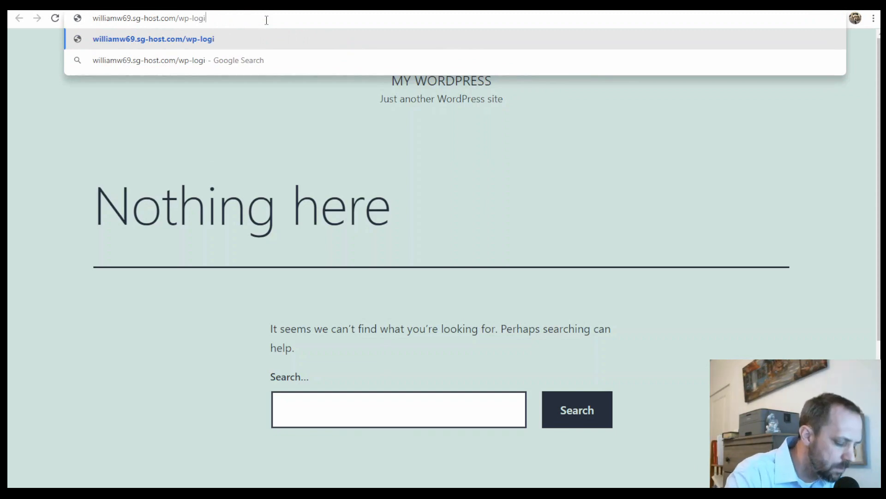
type("n.php")
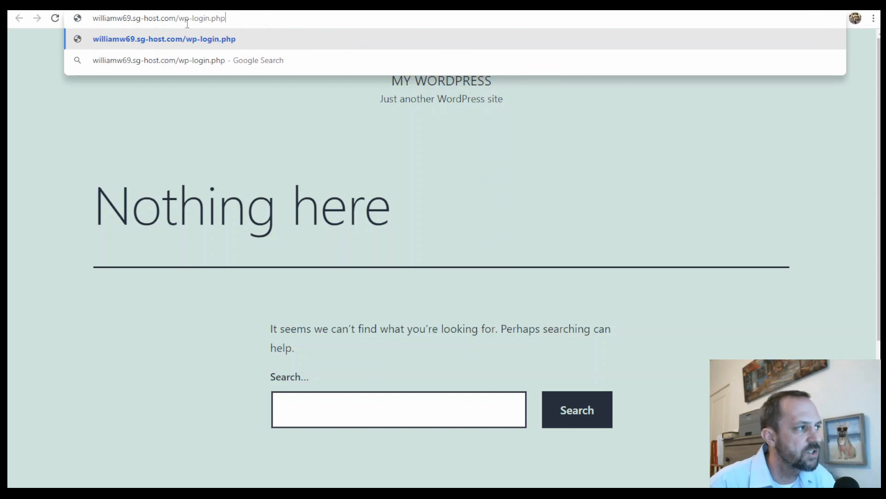
left_click_drag(176, 19, 187, 22)
left_click_drag(210, 21, 241, 17)
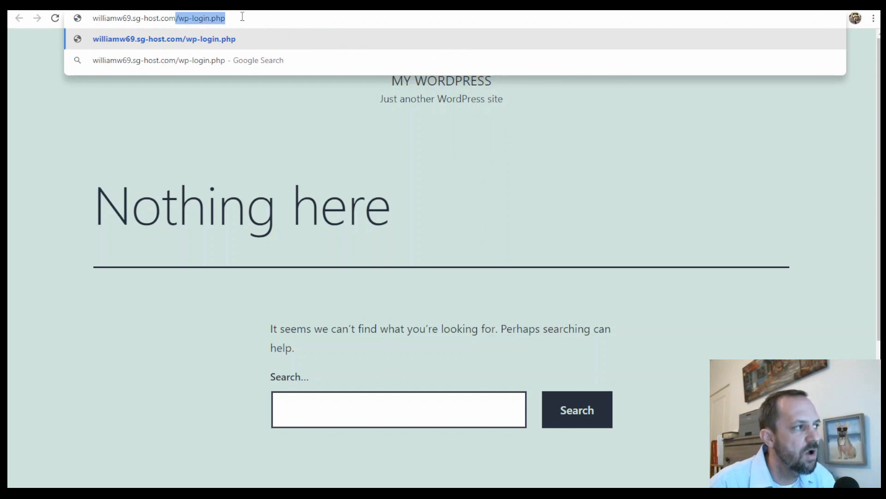
left_click(250, 18)
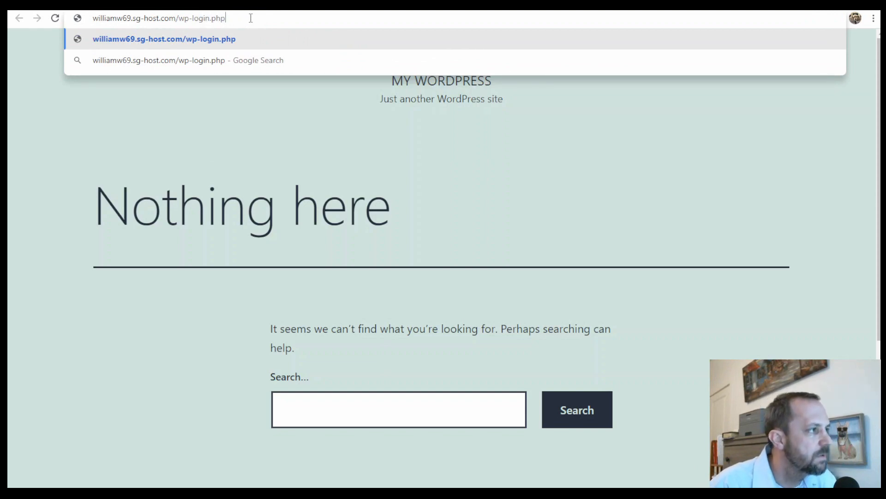
key("Return")
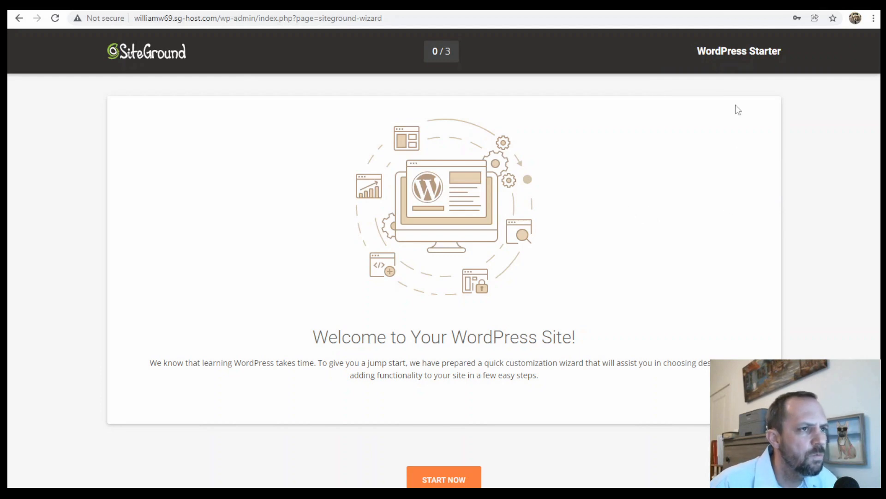
- Exit the WordPress Starter wizard without running it
scroll(572, 291, "down", 1)
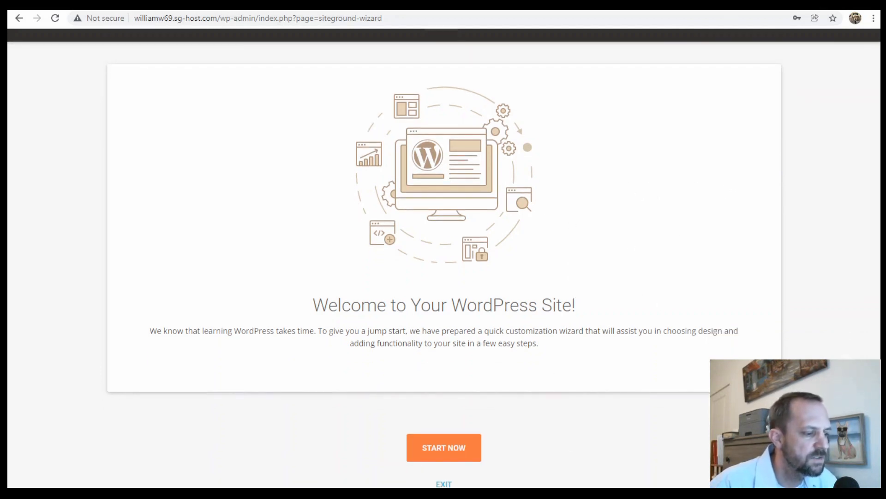
left_click(444, 484)
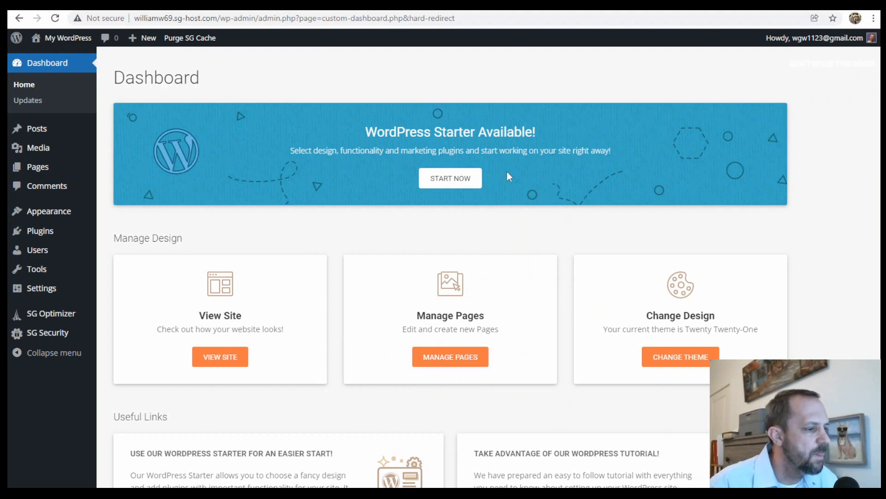
- Switch the WordPress admin to the default dashboard and back to the simplified dashboard
scroll(547, 323, "down", 10)
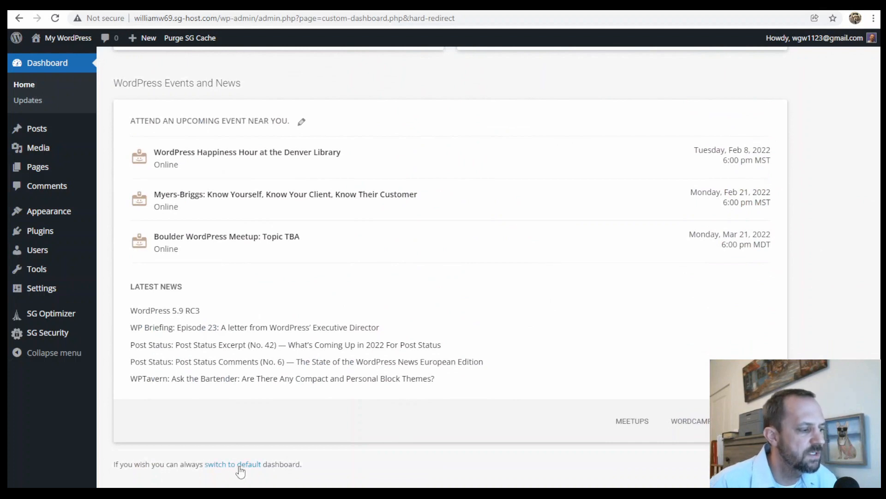
left_click(239, 466)
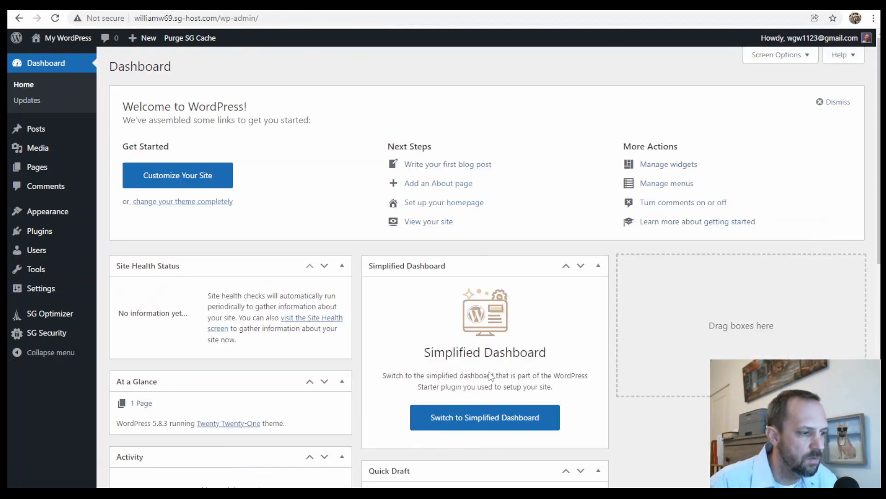
left_click(496, 421)
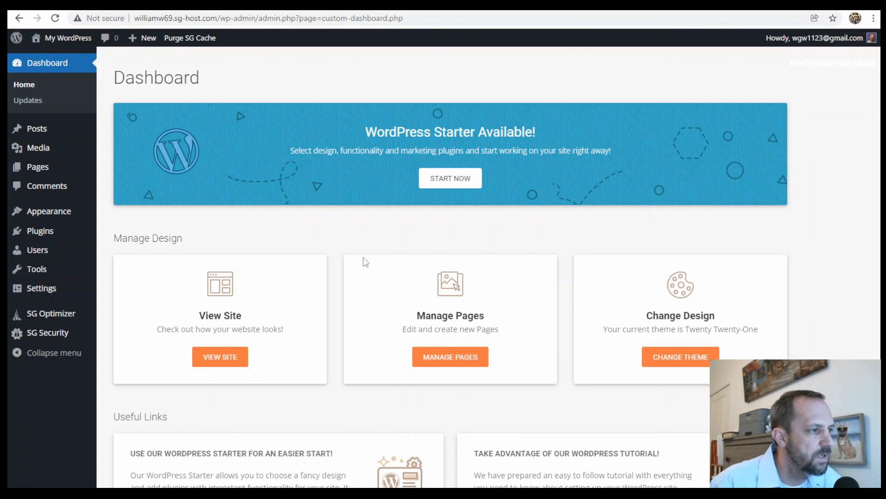
- Return to the SiteGround websites list and install a Let's Encrypt SSL certificate for the new site in its SSL Manager
left_click(457, 5)
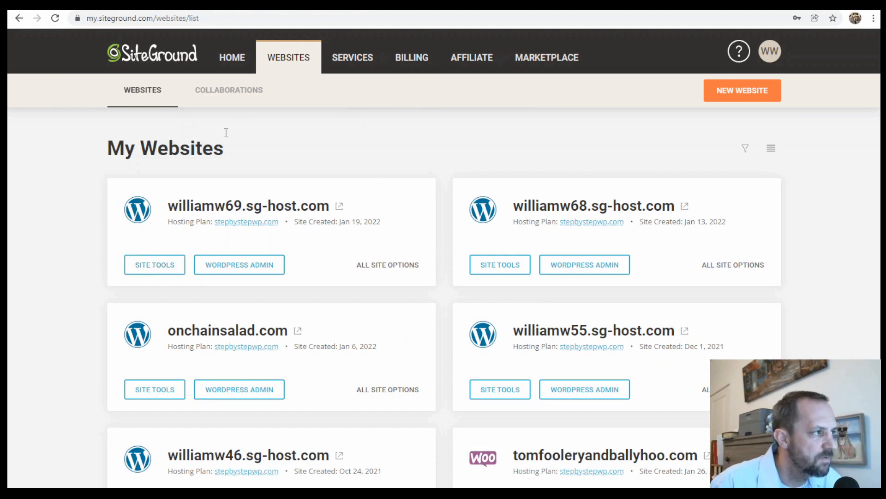
left_click(166, 266)
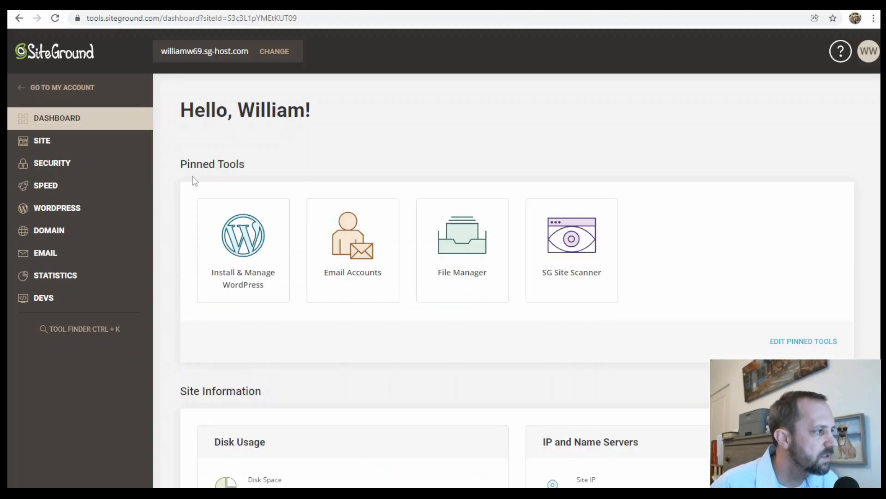
left_click(63, 166)
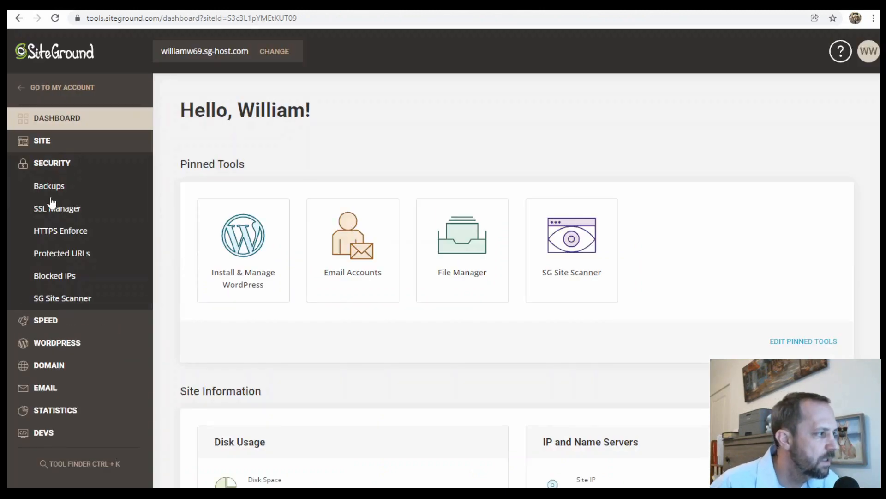
left_click(59, 210)
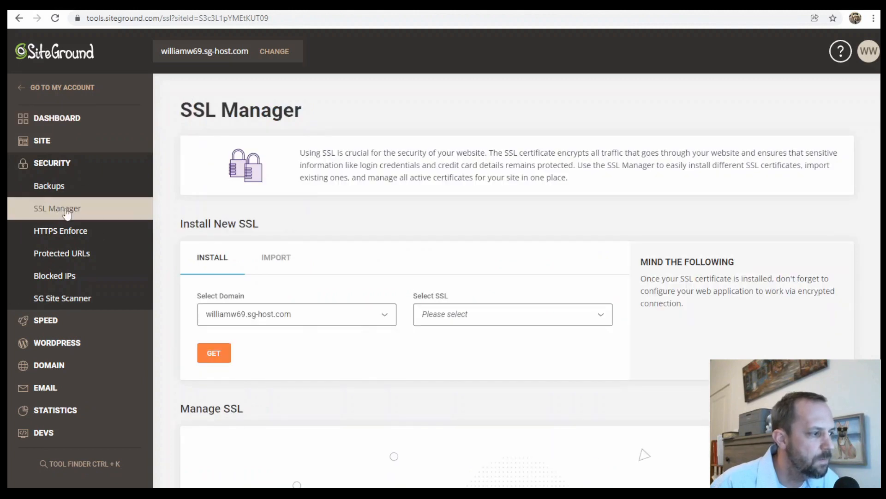
left_click(455, 316)
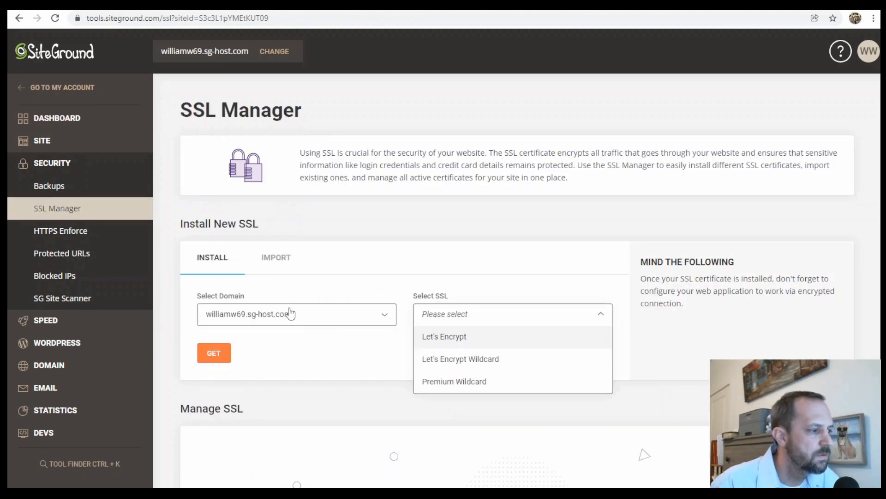
left_click(445, 338)
left_click(214, 357)
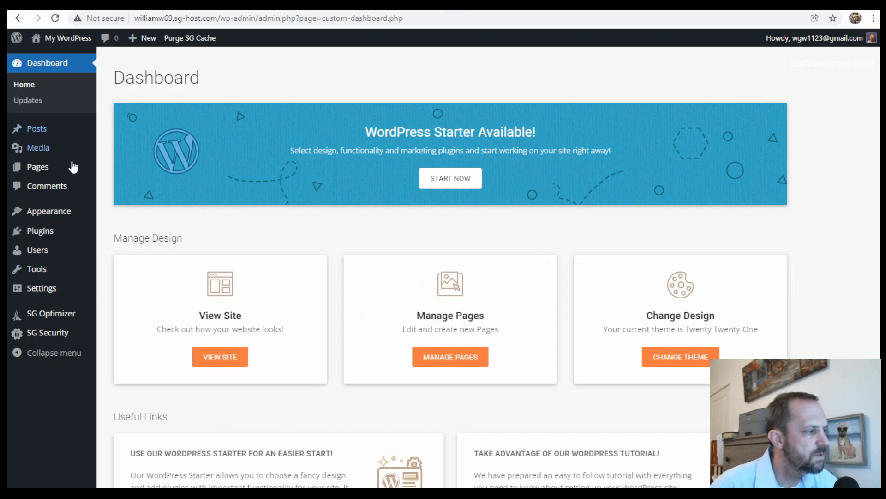
- In the WordPress general settings, change the WordPress Address and Site Address from http to https and save the changes
mouse_move(50, 295)
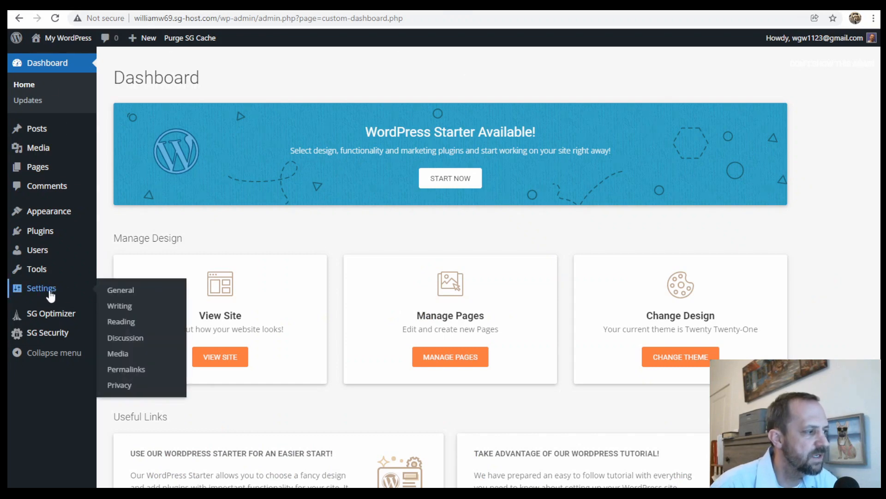
left_click(127, 295)
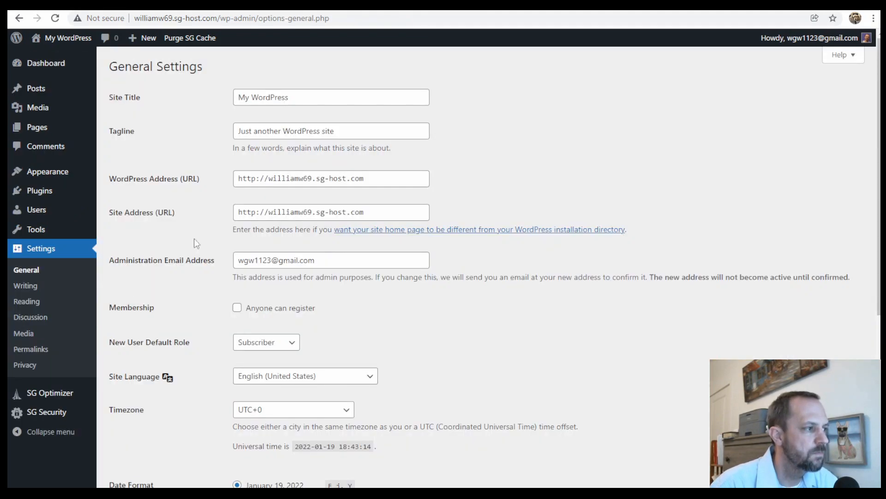
left_click(257, 178)
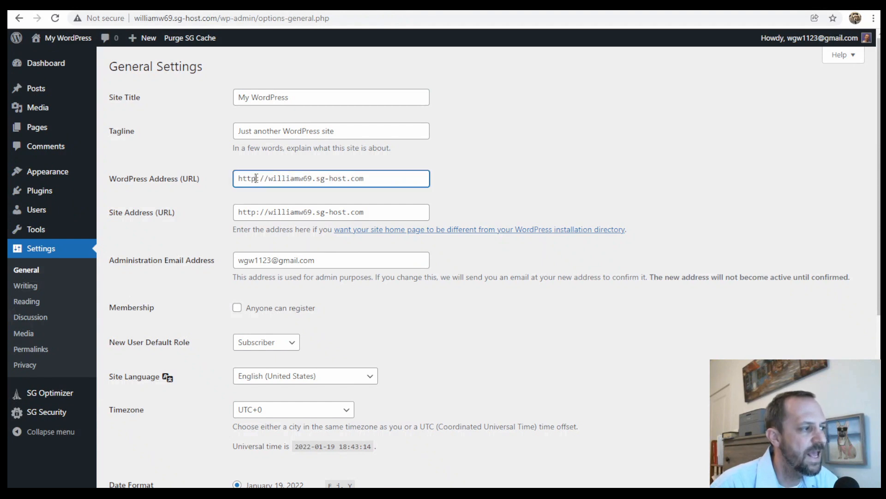
type("s")
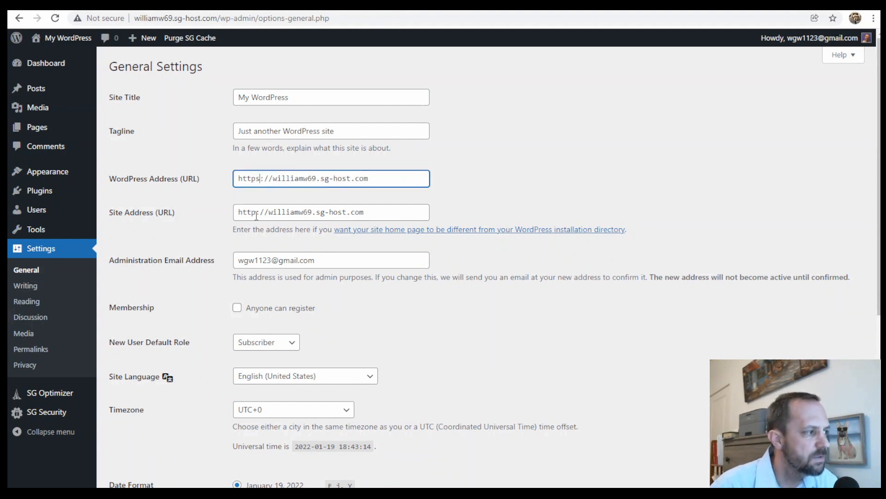
left_click(254, 213)
type("s")
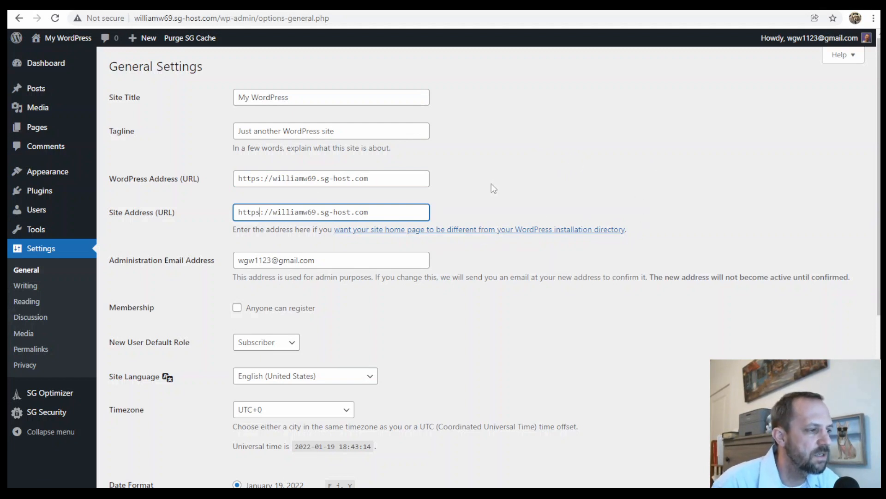
scroll(519, 299, "down", 7)
left_click(137, 450)
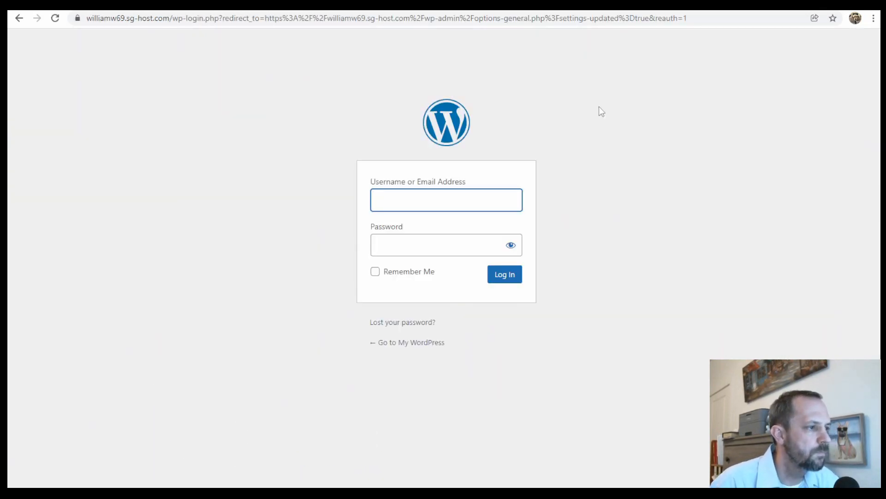
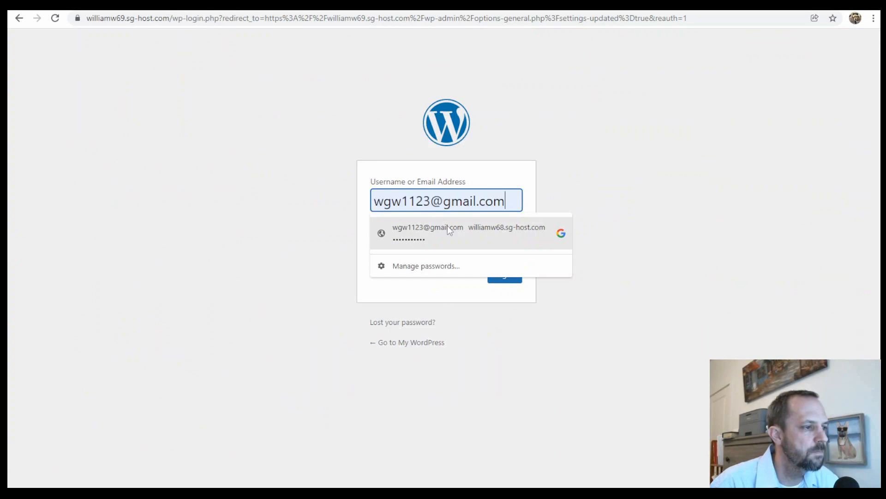
- Log back in to WordPress with the saved e-mail address and password
left_click(447, 230)
left_click(514, 279)
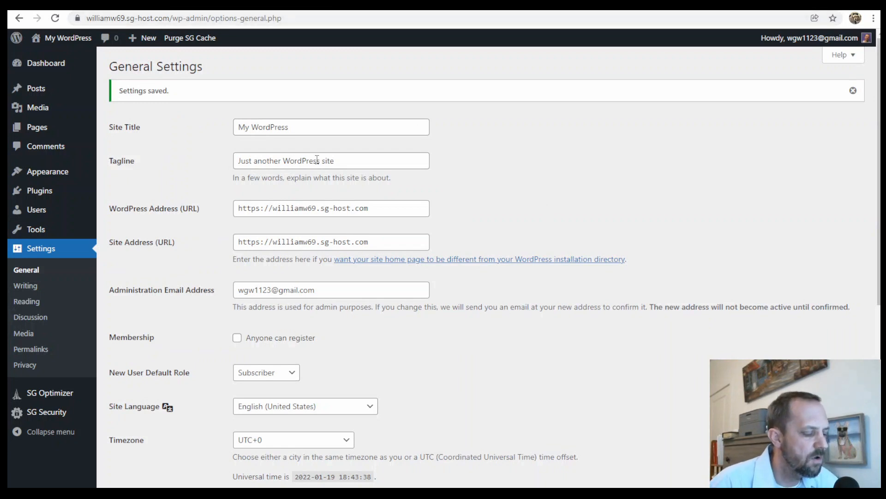
- Search the theme directory for "astra", then install and activate the free Astra theme
mouse_move(48, 174)
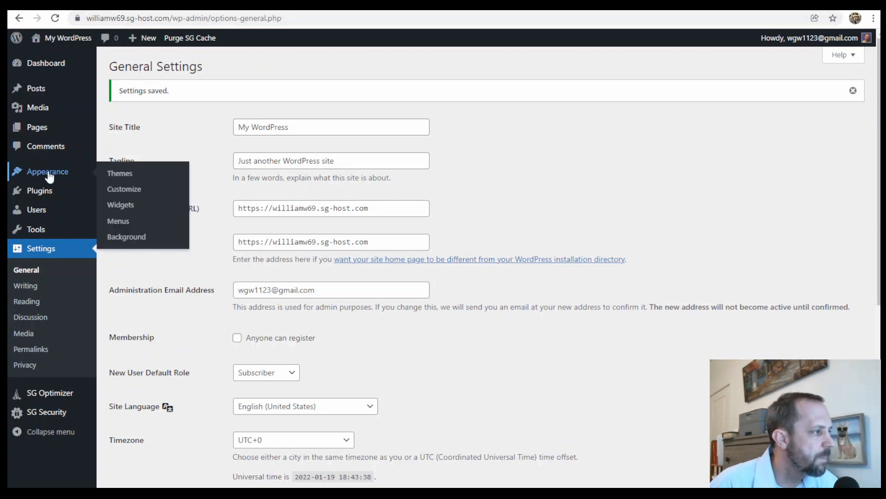
left_click(121, 174)
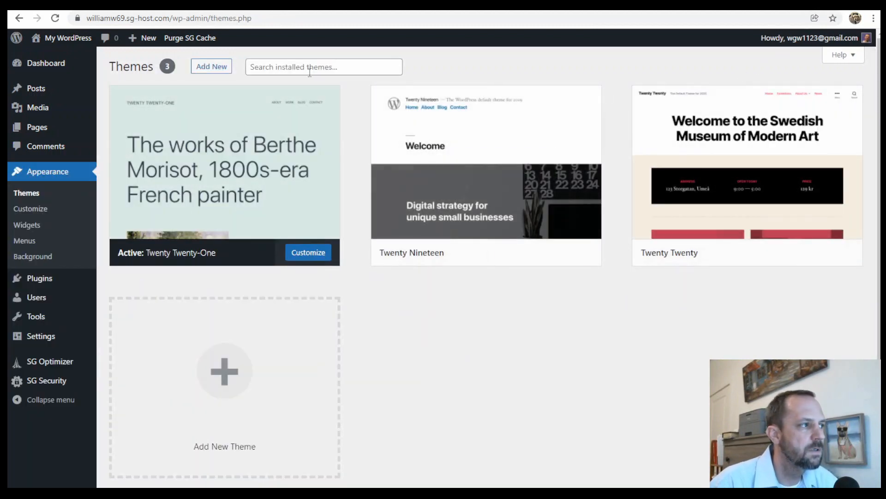
left_click(202, 67)
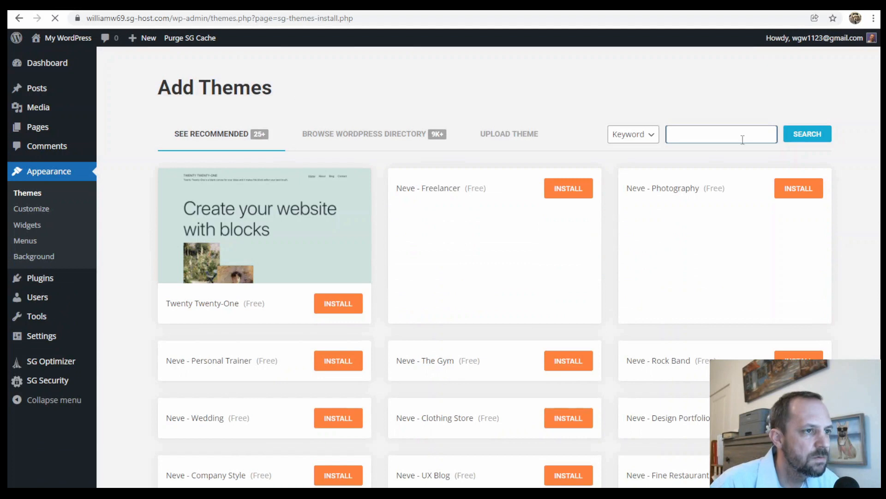
left_click(743, 135)
type("astra")
left_click(681, 178)
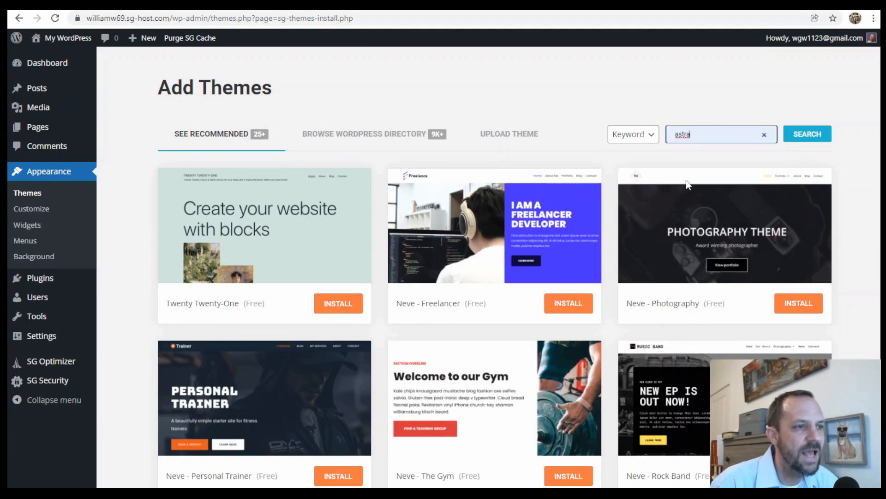
left_click(820, 133)
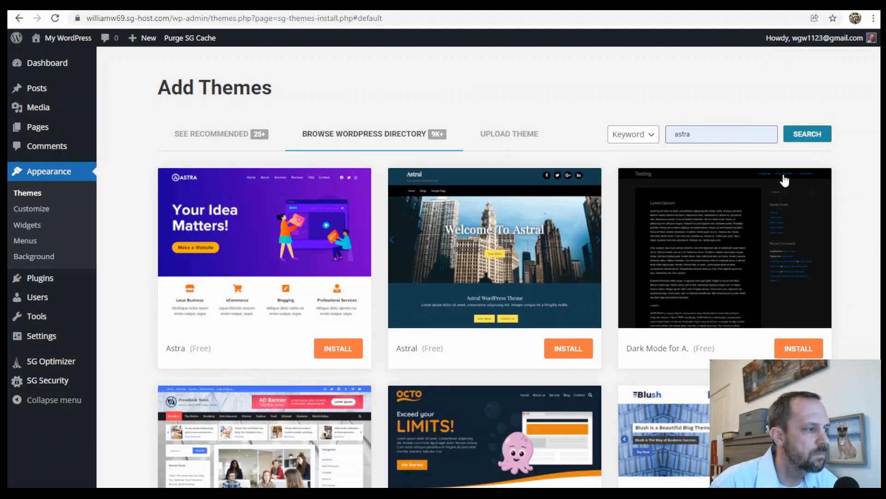
left_click(343, 348)
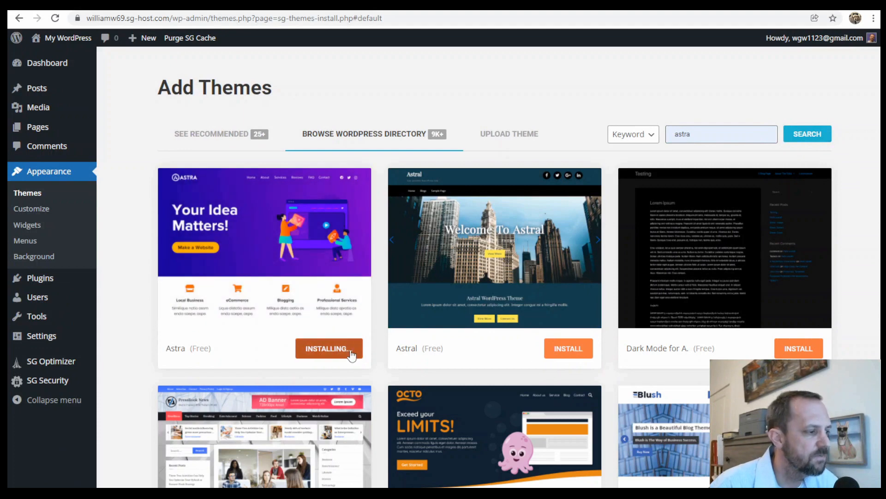
left_click(344, 350)
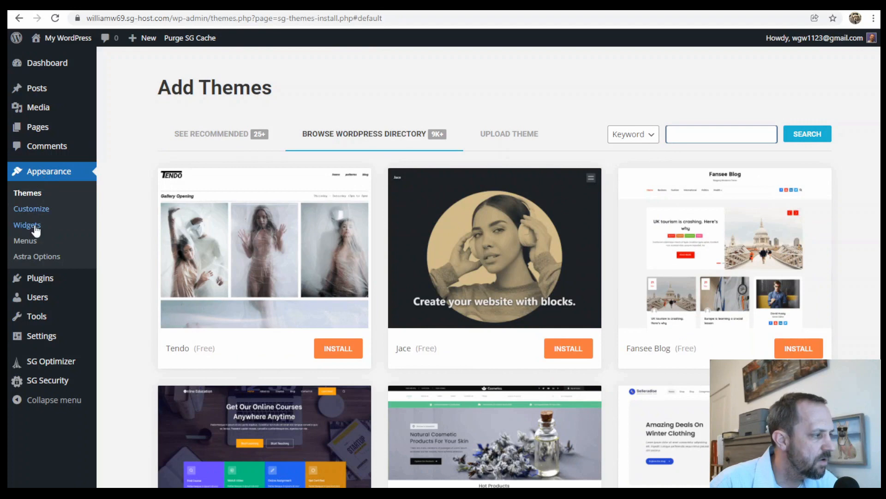
- Search the plugin directory for "astra starter", then install and activate the Starter Templates plugin
left_click(41, 281)
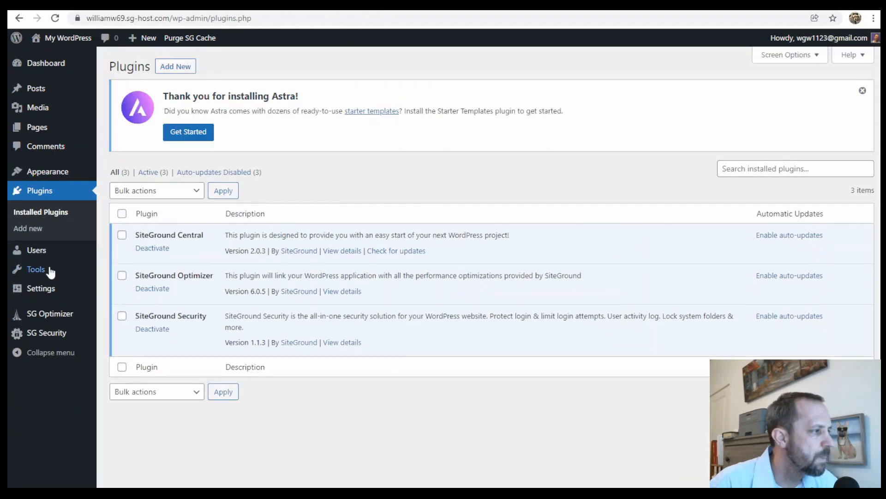
left_click(180, 68)
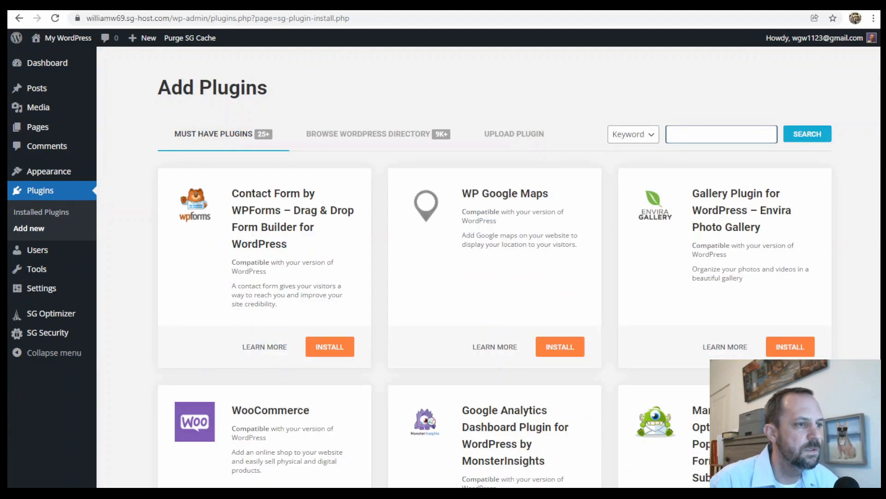
type("astra starter")
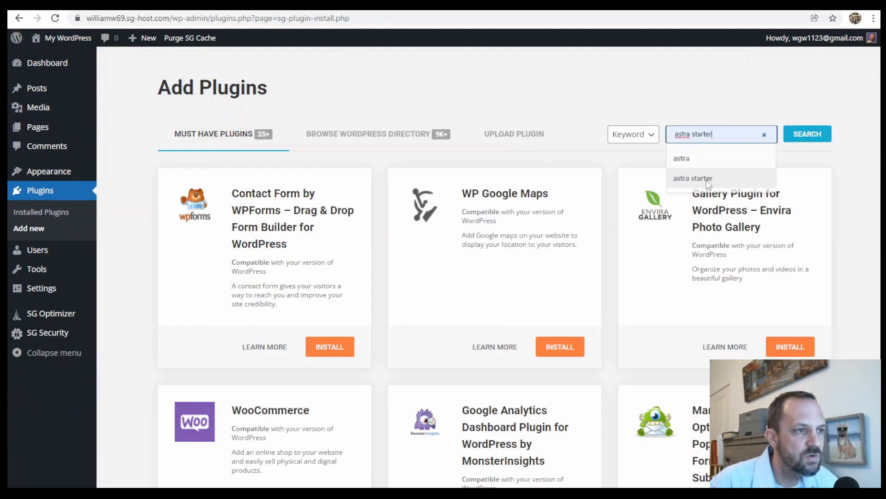
left_click(709, 183)
left_click(804, 134)
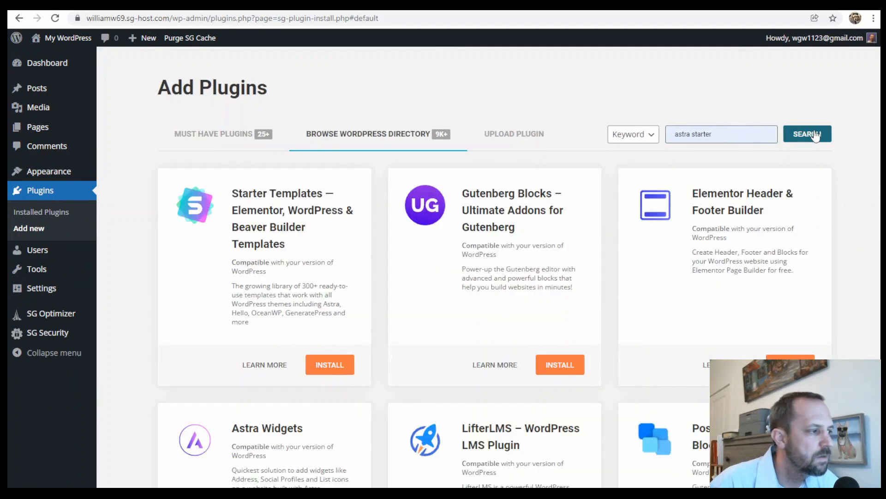
left_click(328, 365)
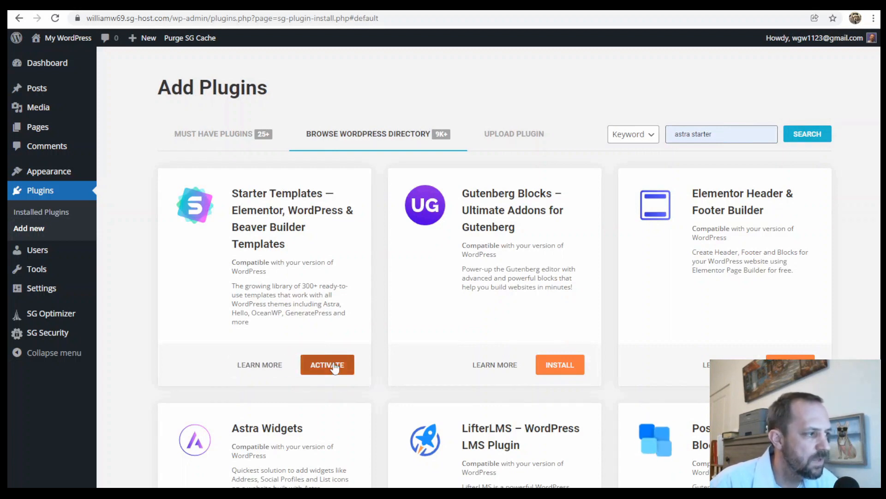
left_click(334, 366)
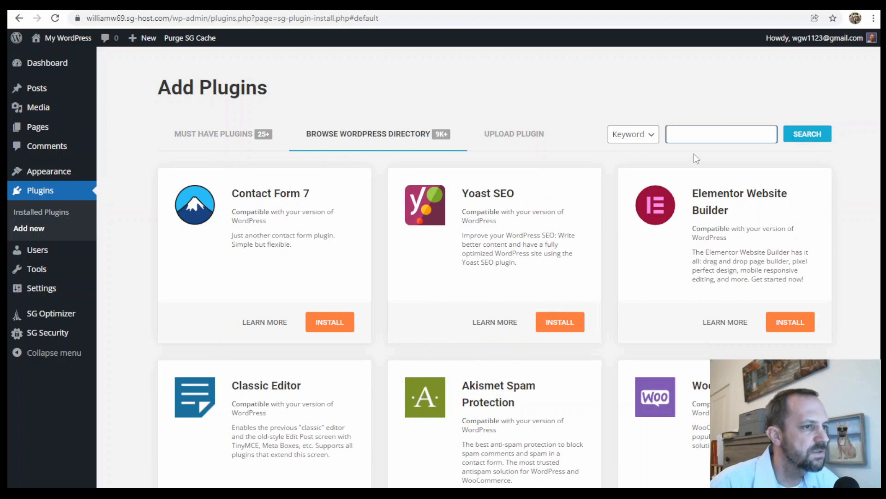
- Search for "ultimate addons" and install and activate the Gutenberg Blocks – Ultimate Addons for Gutenberg plugin
type("l")
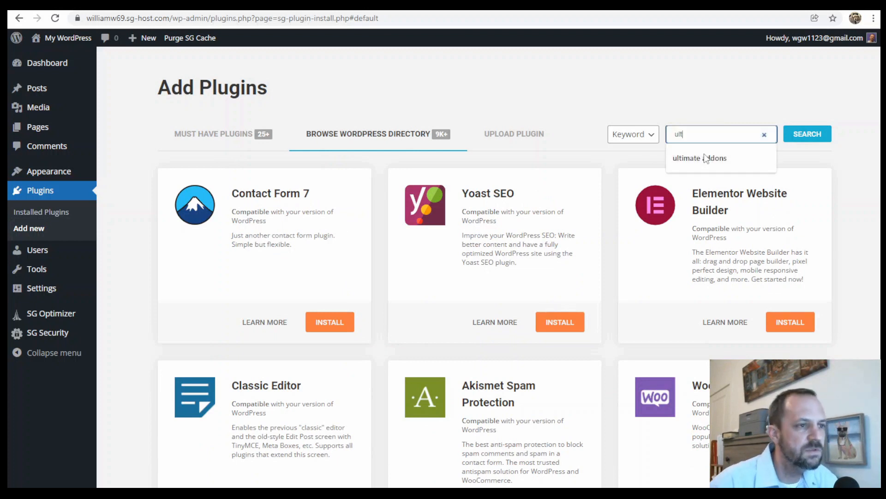
type("t")
left_click(706, 159)
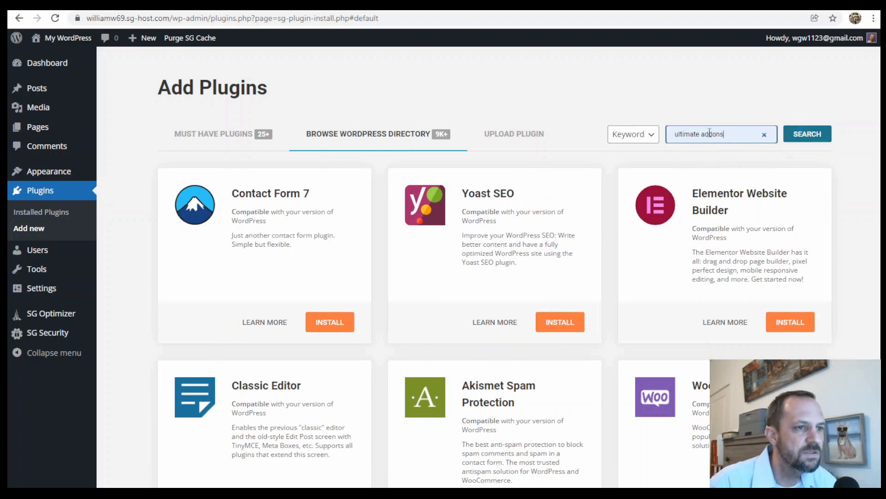
key("Return")
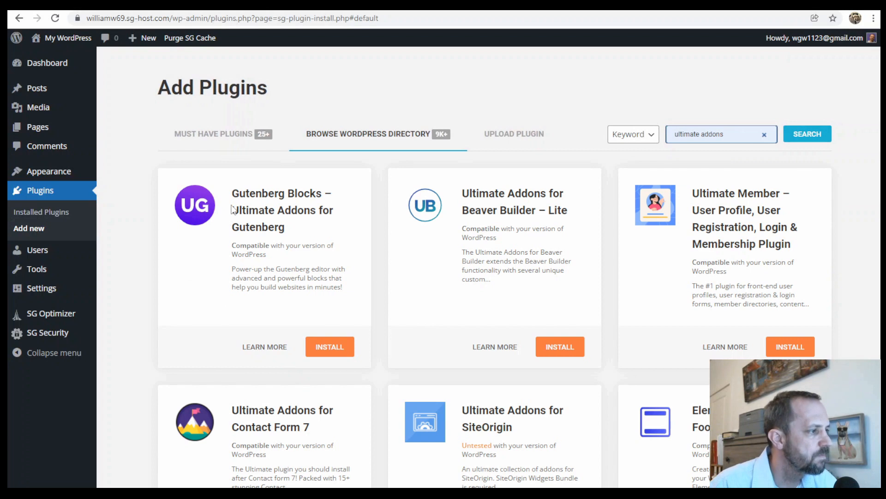
left_click(330, 352)
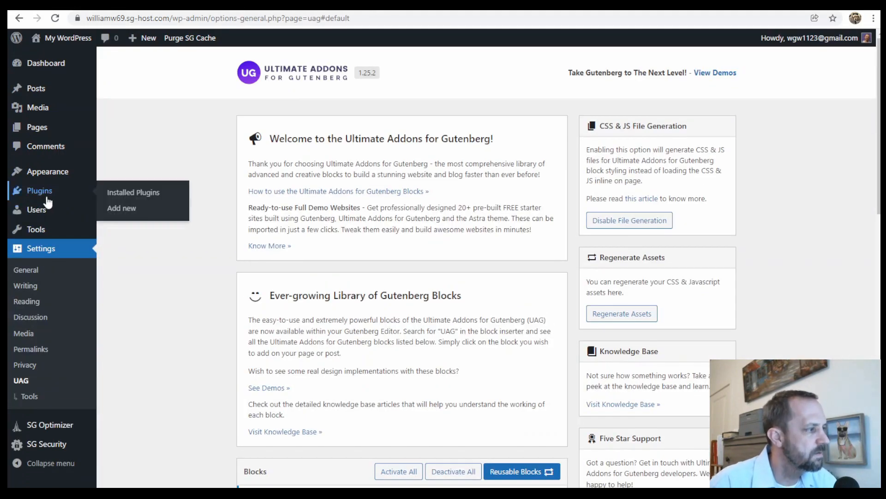
- Return to adding plugins, search for "seopress", and install and activate the SEOPress, on-site SEO plugin
mouse_move(45, 193)
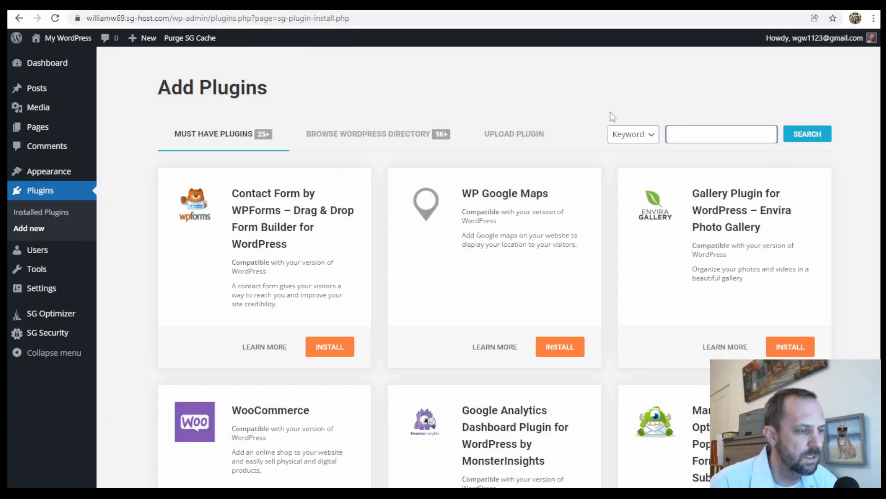
type("seopress")
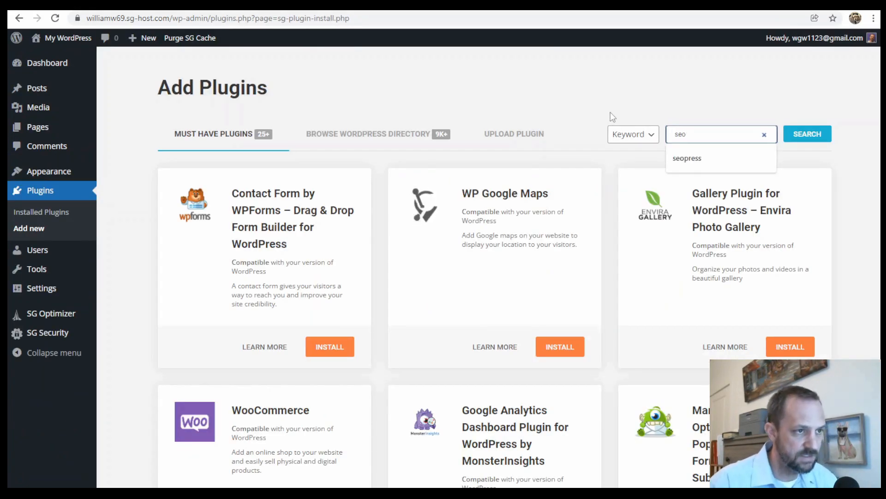
left_click(696, 159)
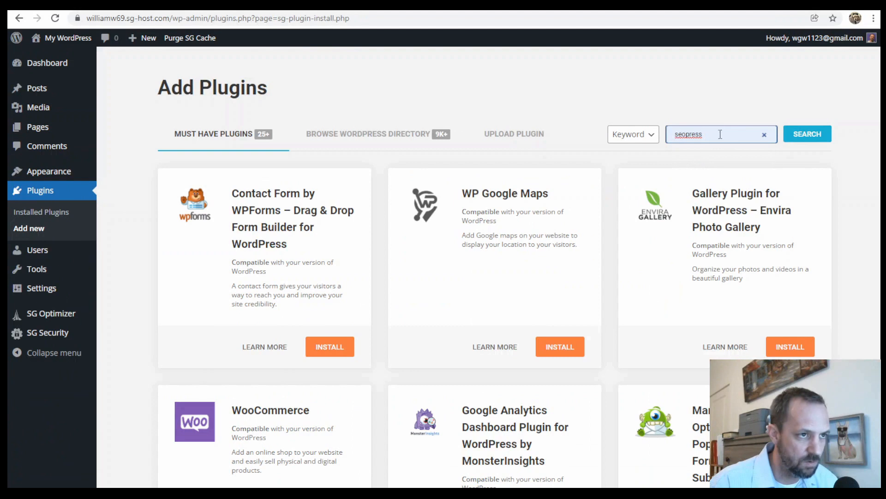
left_click(808, 133)
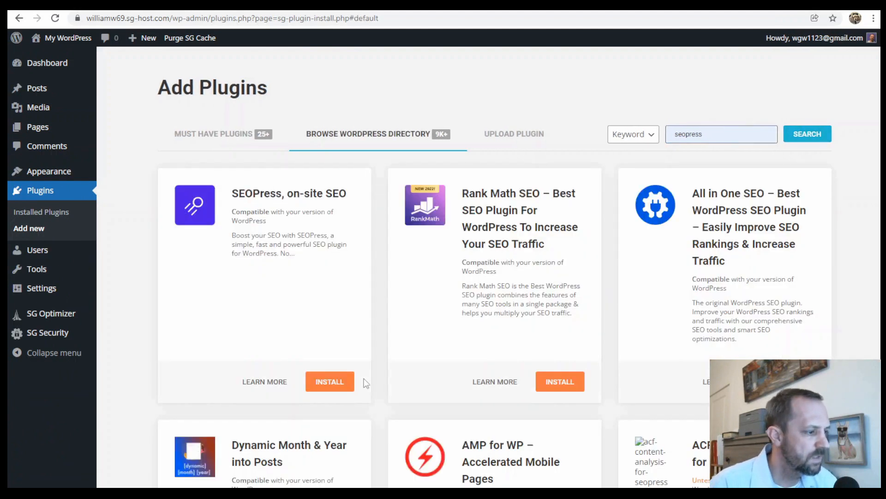
left_click(339, 384)
right_click(339, 384)
left_click(315, 384)
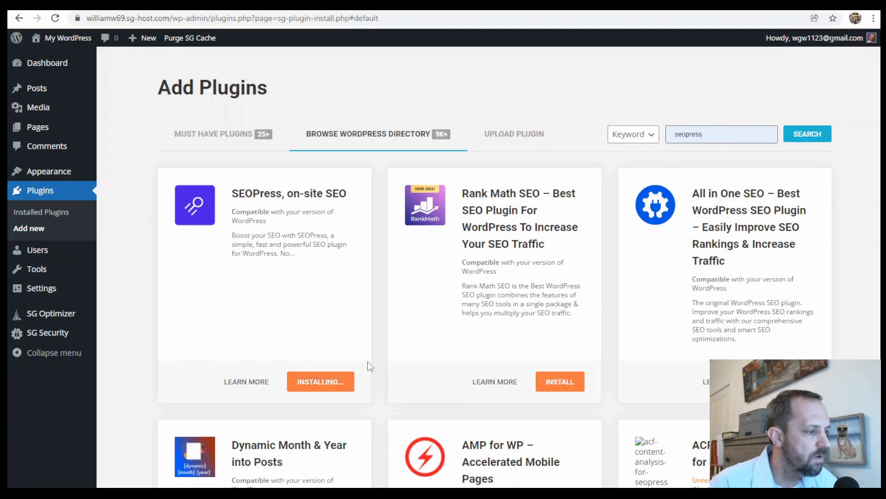
left_click(328, 382)
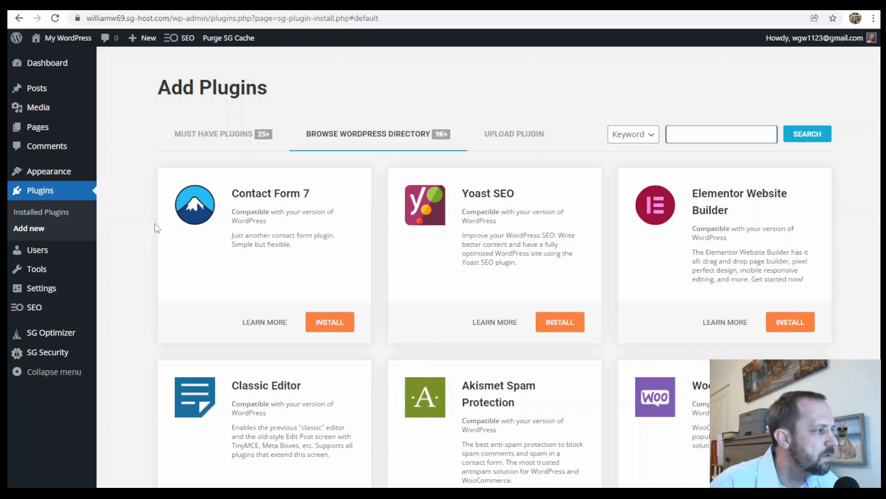
- Start building the website with Starter Templates and choose Block Editor as the page builder
mouse_move(61, 175)
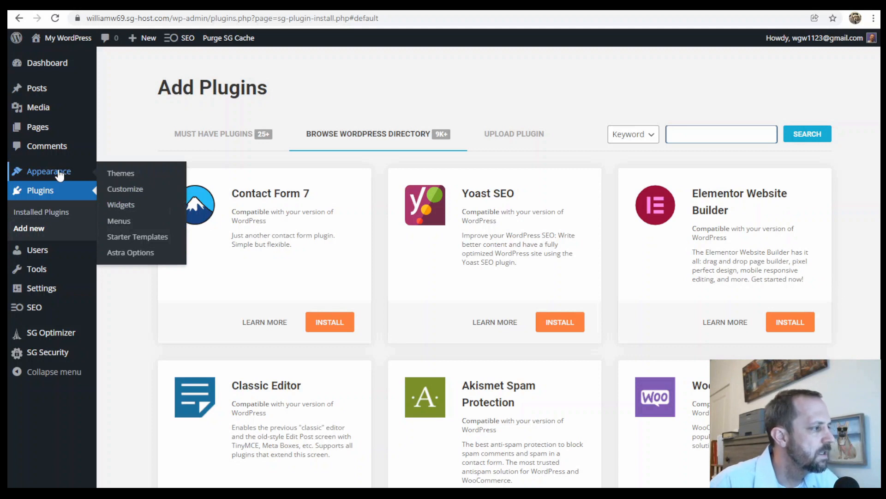
left_click(148, 239)
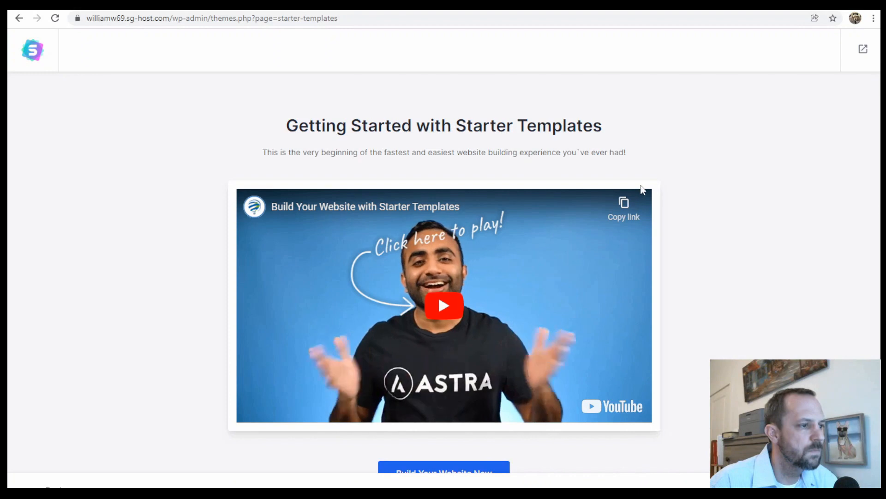
scroll(714, 217, "down", 1)
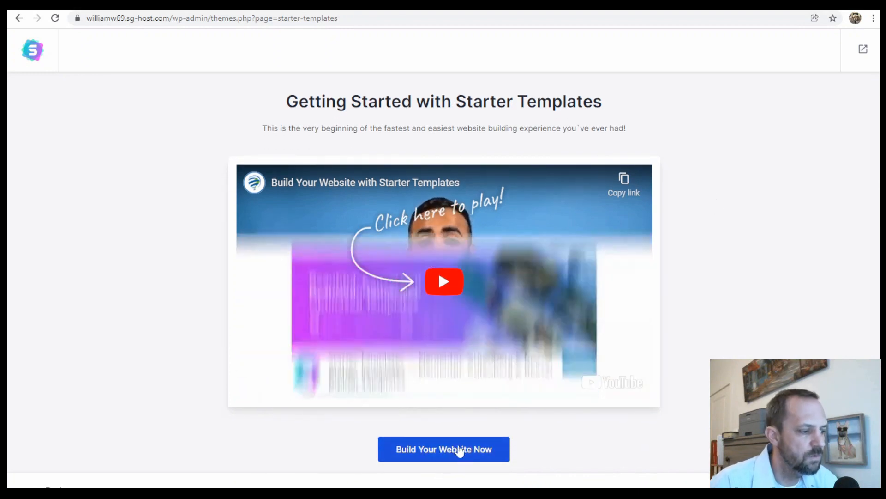
left_click(460, 451)
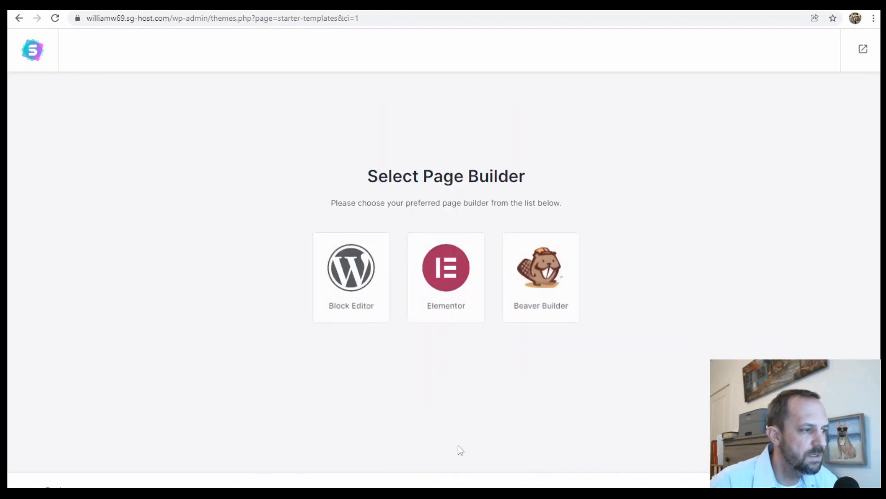
left_click(353, 269)
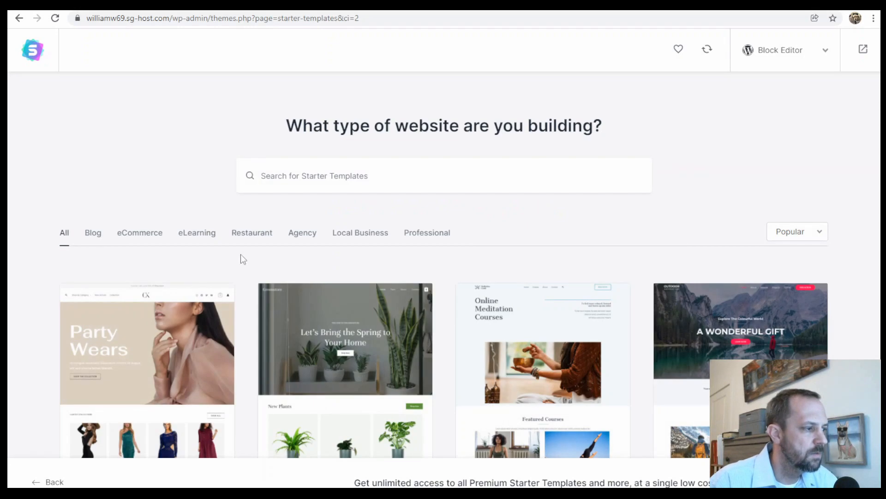
- Select the Personal Fitness Trainer template from the starter templates and skip the logo upload
scroll(429, 254, "down", 20)
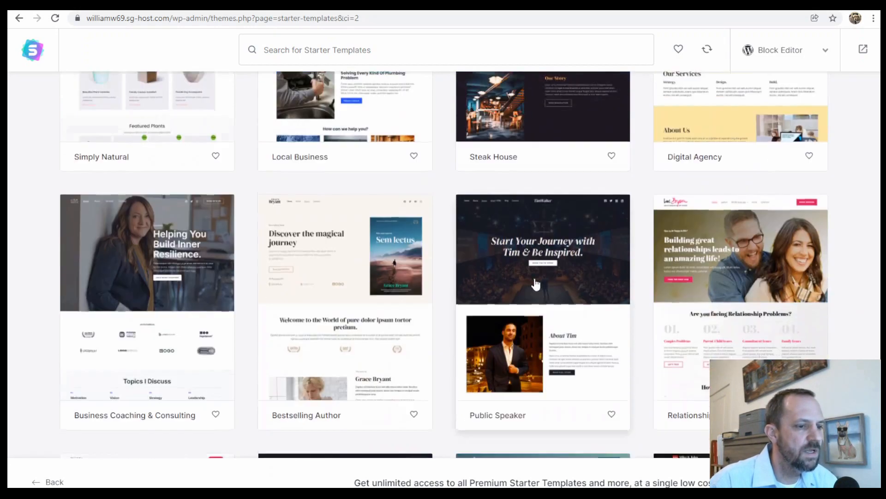
scroll(536, 284, "down", 20)
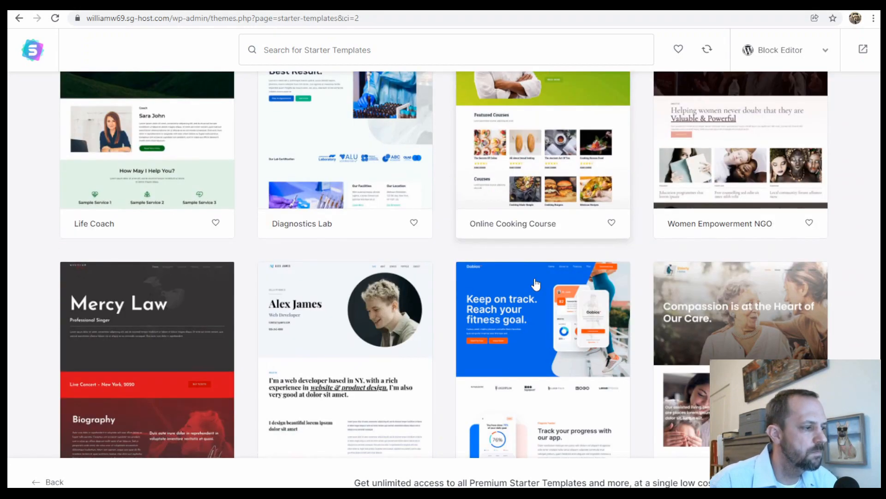
scroll(535, 284, "down", 10)
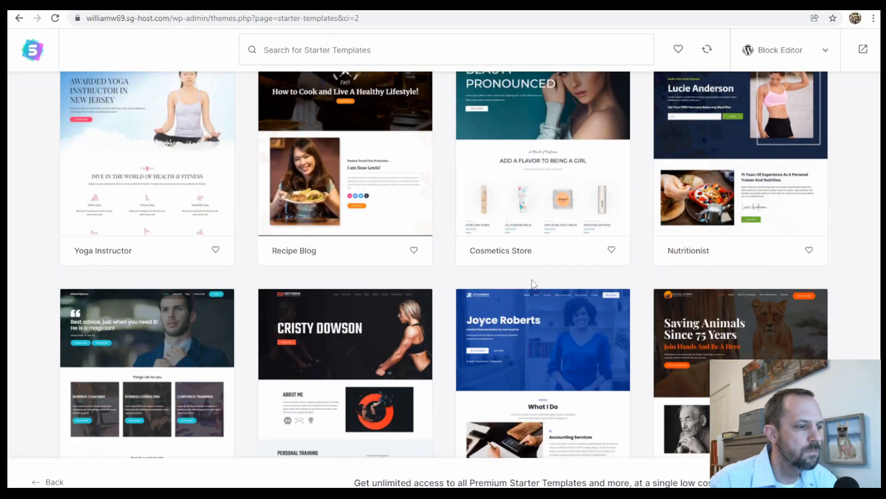
left_click(348, 336)
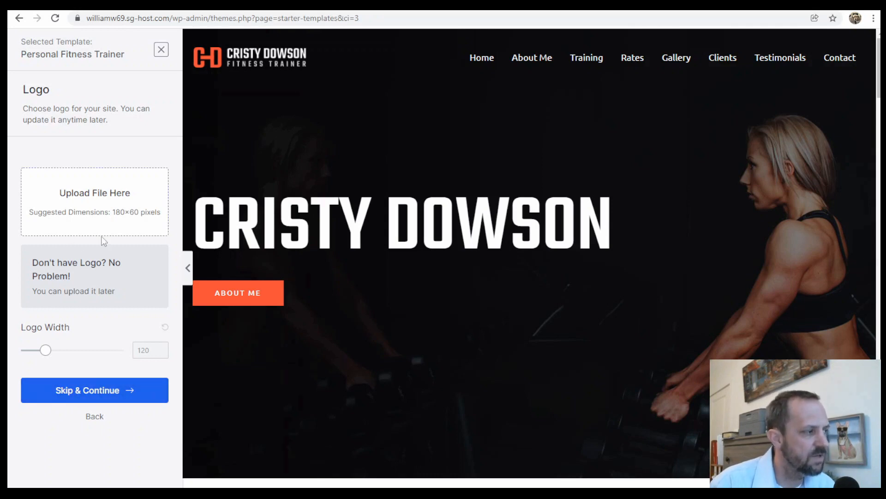
left_click(116, 395)
- Try red, green and blue color palettes on the Personal Fitness Trainer template, and restore the default colors
left_click(133, 226)
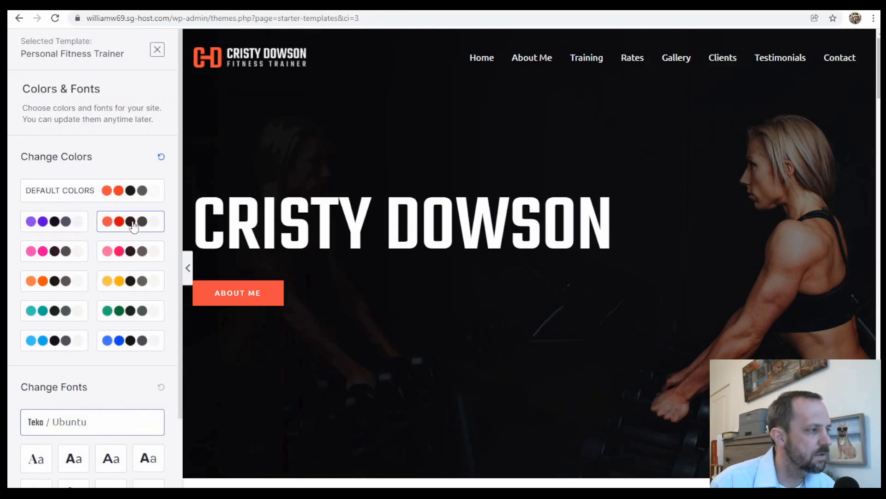
left_click(125, 317)
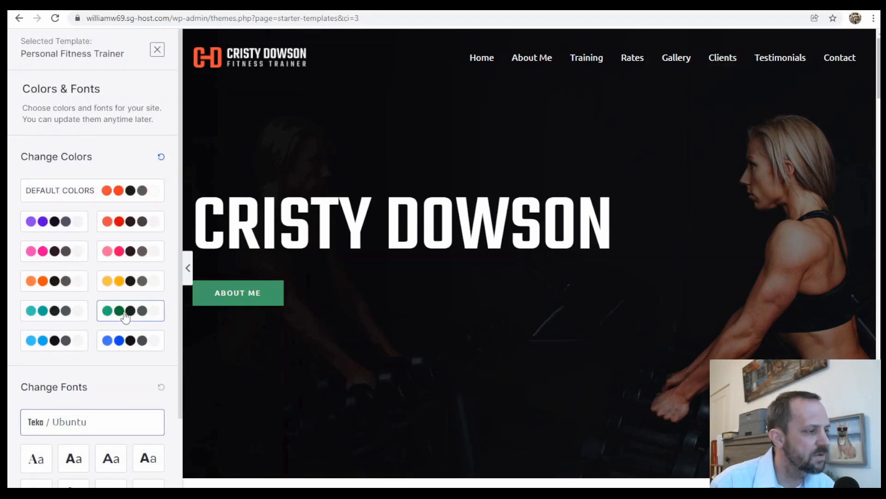
left_click(129, 342)
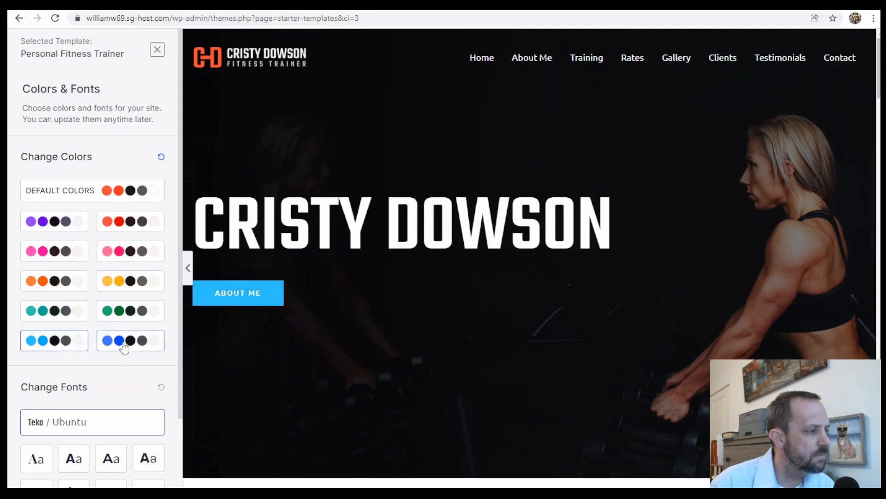
scroll(132, 346, "down", 2)
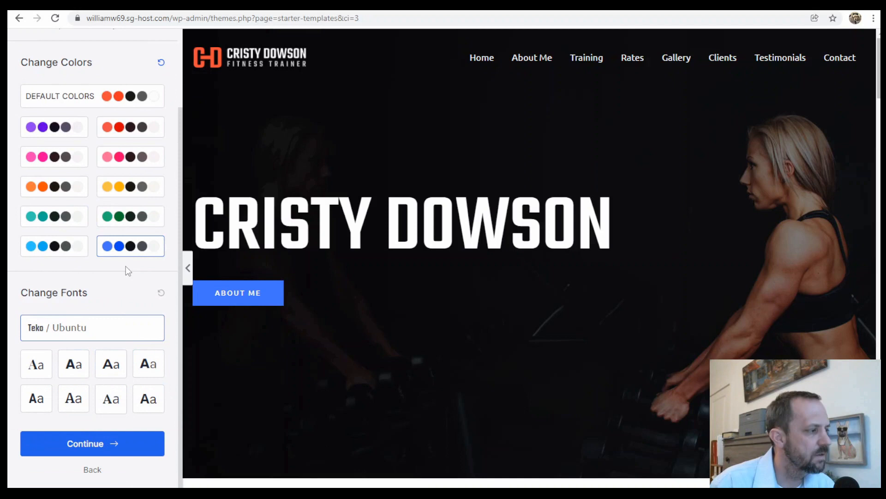
scroll(126, 266, "up", 2)
left_click(132, 190)
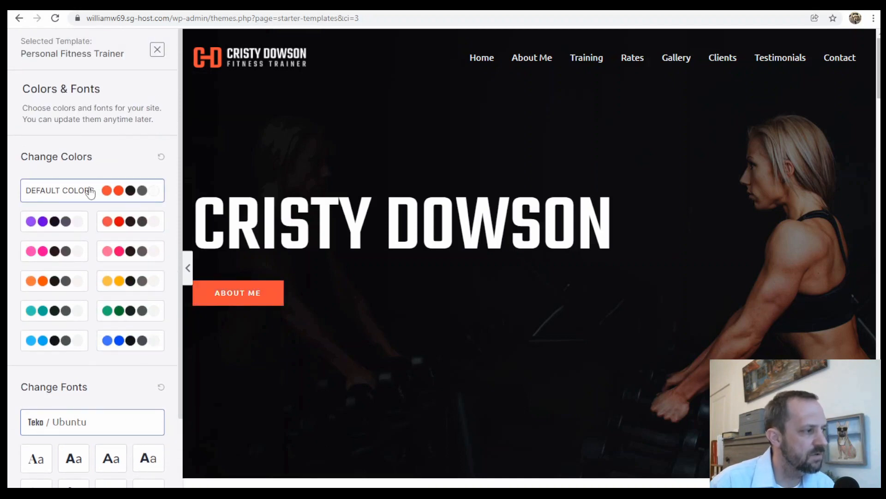
- Keep the default fonts and build the website, importing customizer settings, widgets and content with Share Non-Sensitive Data off
scroll(154, 296, "down", 2)
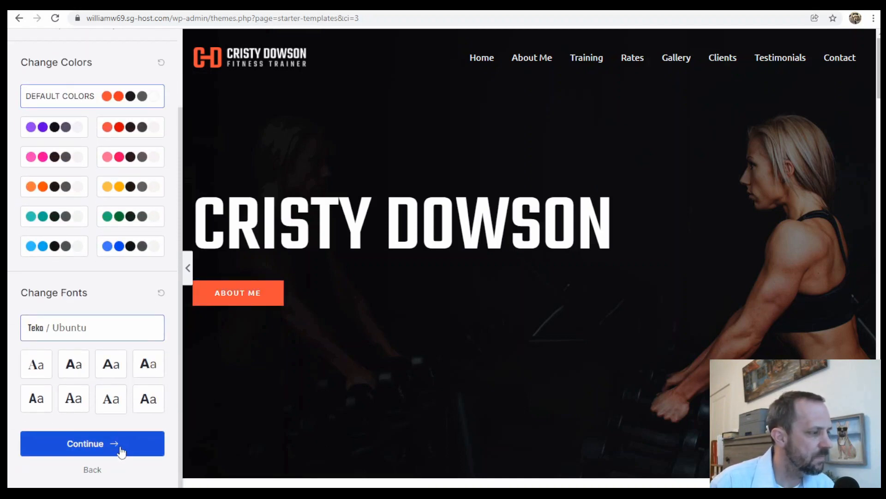
left_click(123, 451)
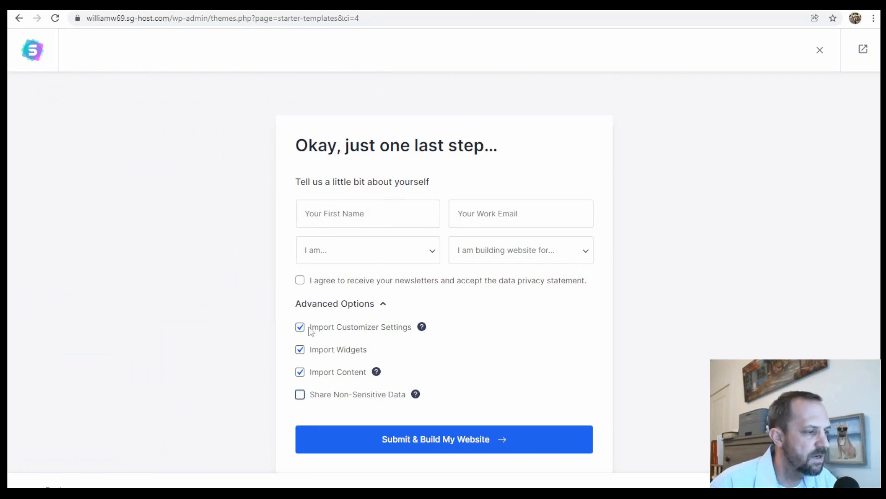
left_click(488, 442)
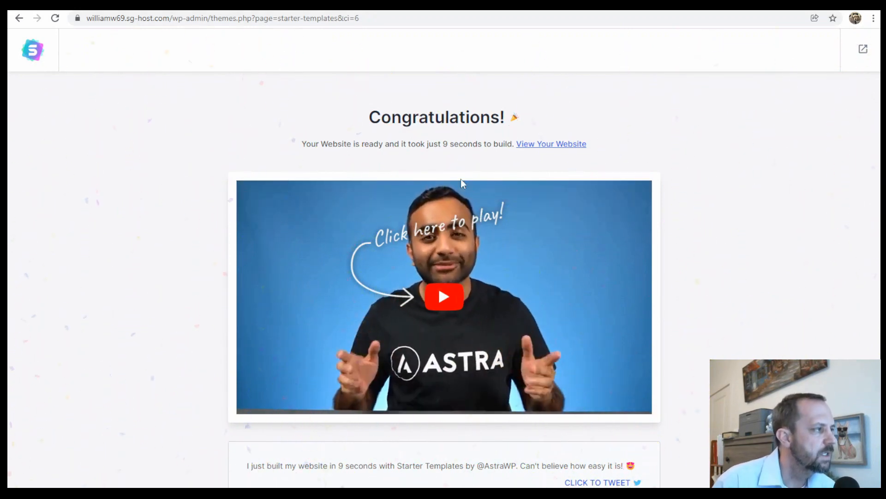
- Exit Starter Templates to the WordPress dashboard and visit the newly built site
scroll(553, 370, "down", 1)
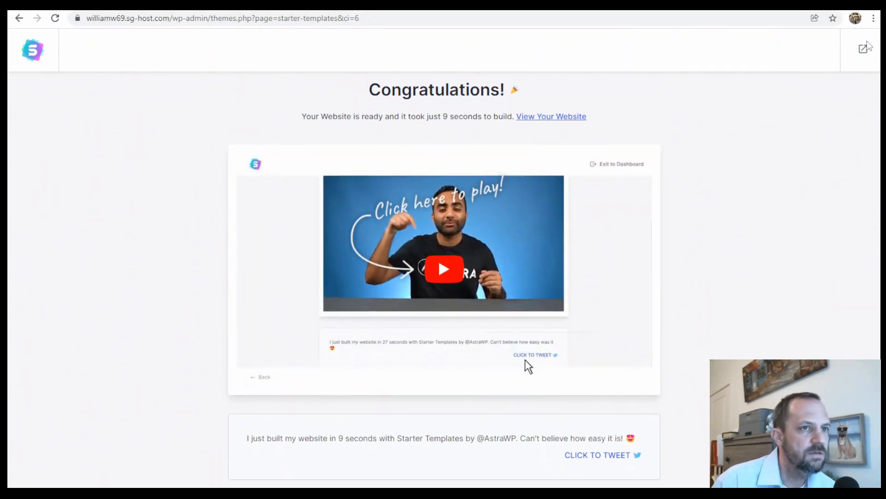
left_click(861, 52)
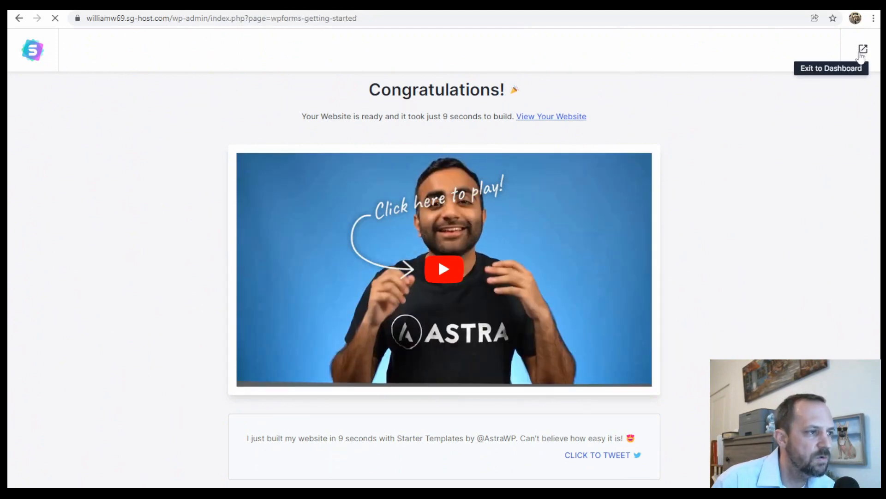
mouse_move(33, 38)
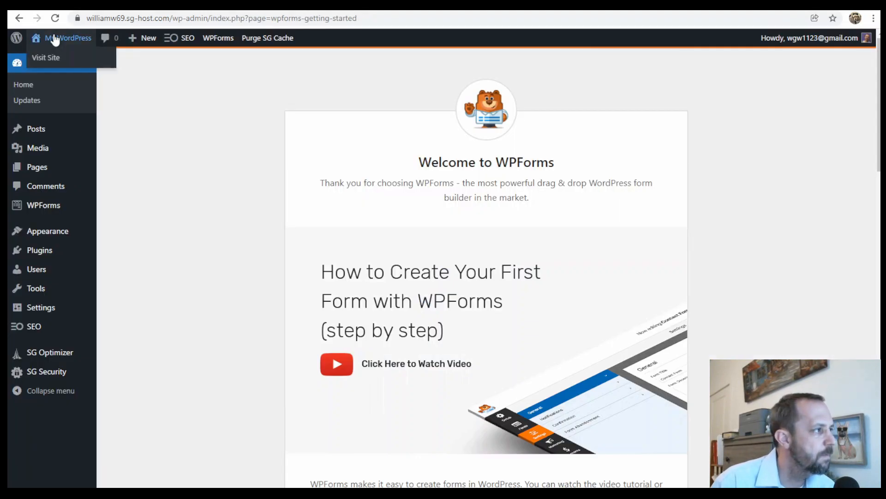
left_click(47, 62)
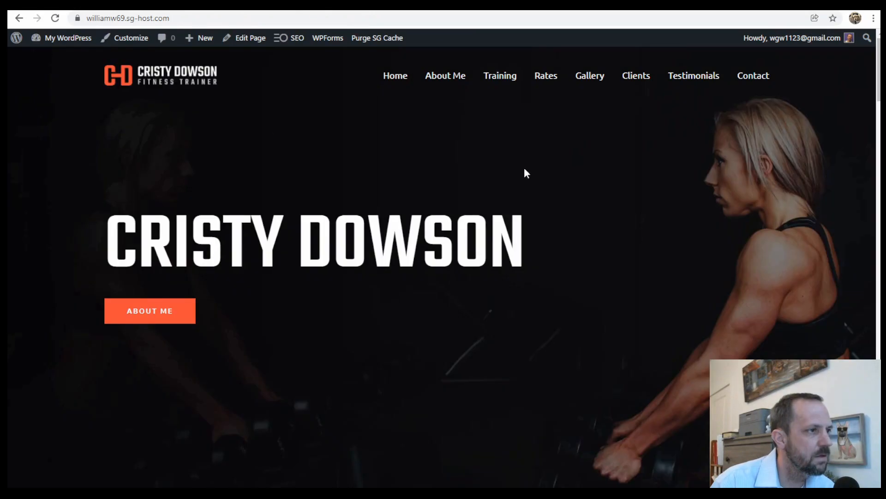
- Look through the live homepage's sections, including personal training, class schedule, training rates and the contact footer
scroll(452, 153, "down", 20)
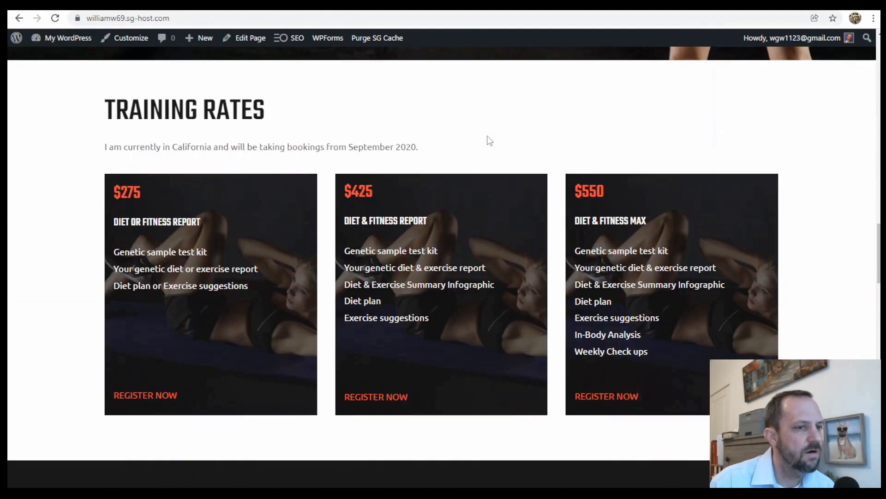
scroll(489, 138, "down", 20)
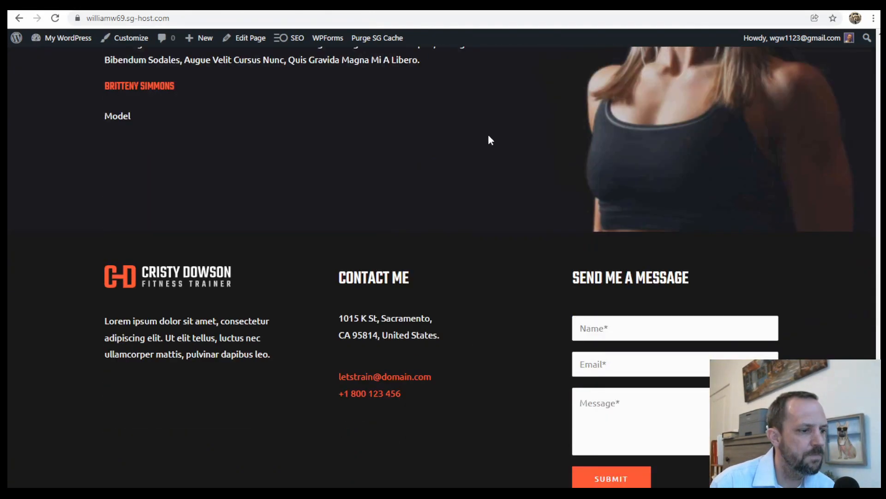
scroll(521, 231, "up", 20)
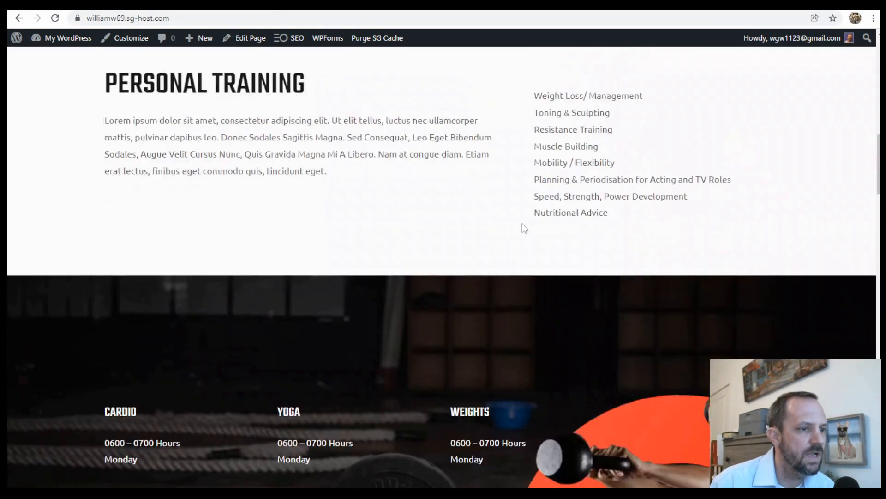
scroll(466, 213, "down", 20)
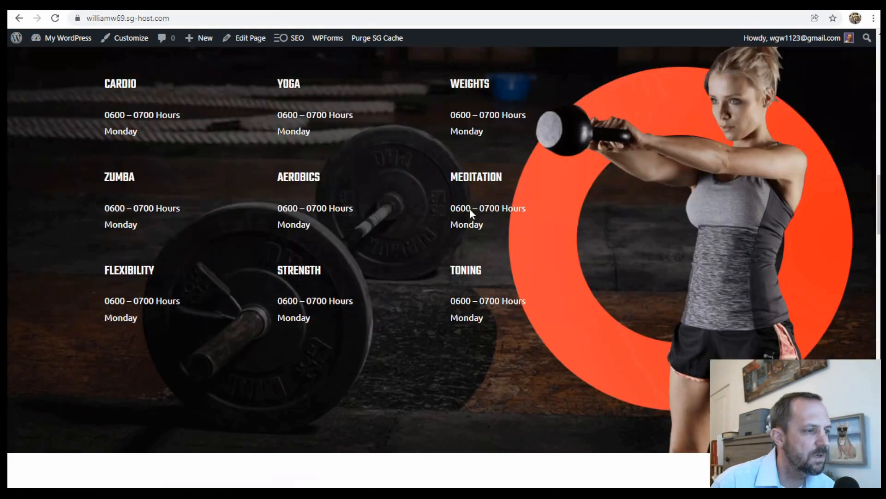
scroll(472, 209, "down", 20)
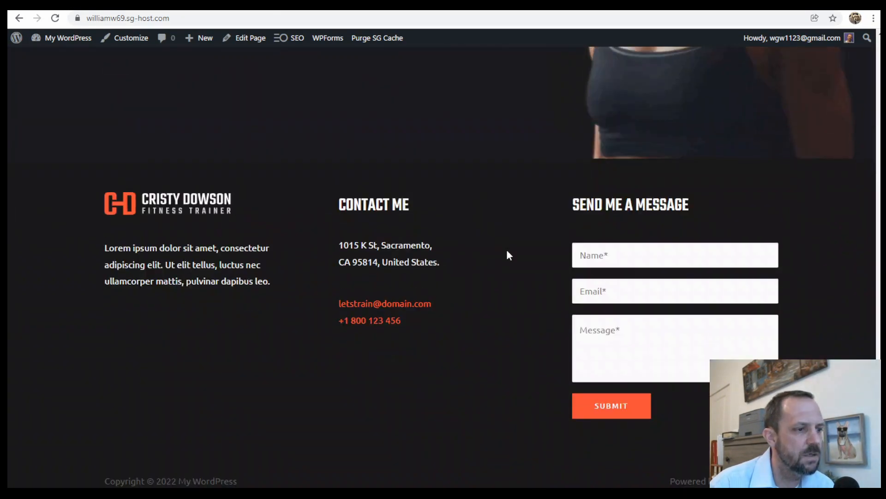
scroll(499, 241, "up", 10)
scroll(515, 262, "up", 20)
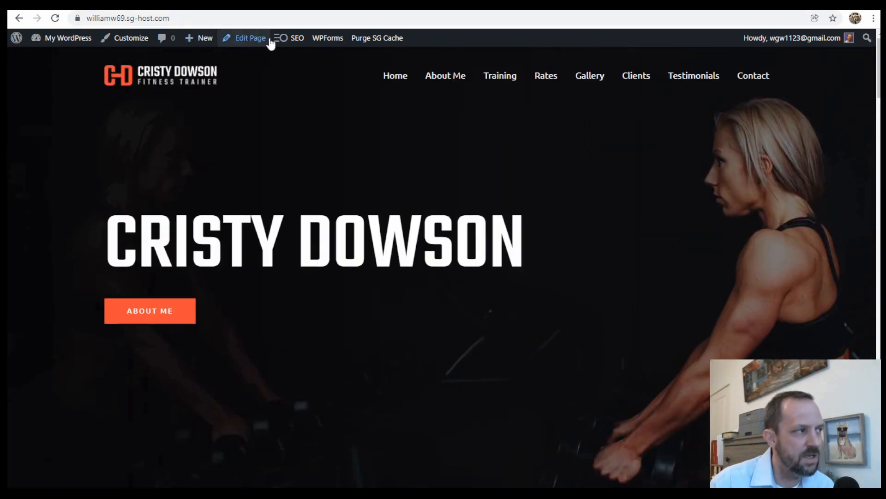
- Return to the dashboard, open the Home page from Pages in the block editor, and dismiss the welcome guide
mouse_move(90, 44)
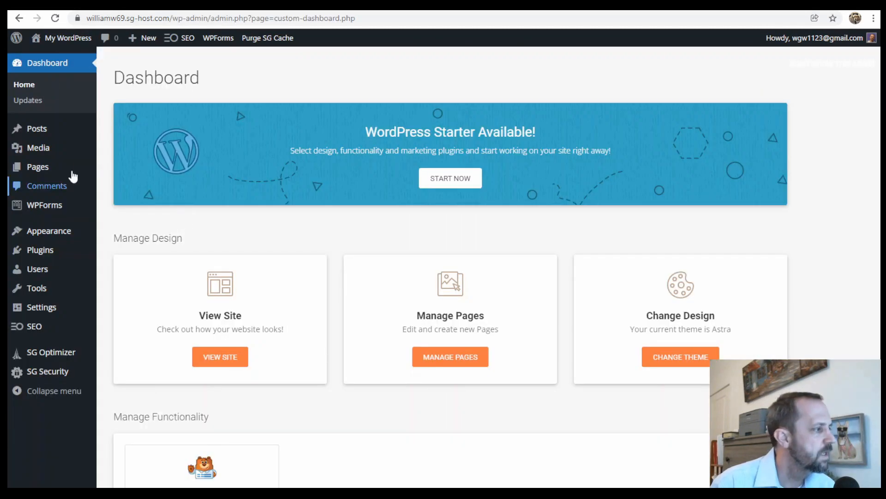
mouse_move(34, 167)
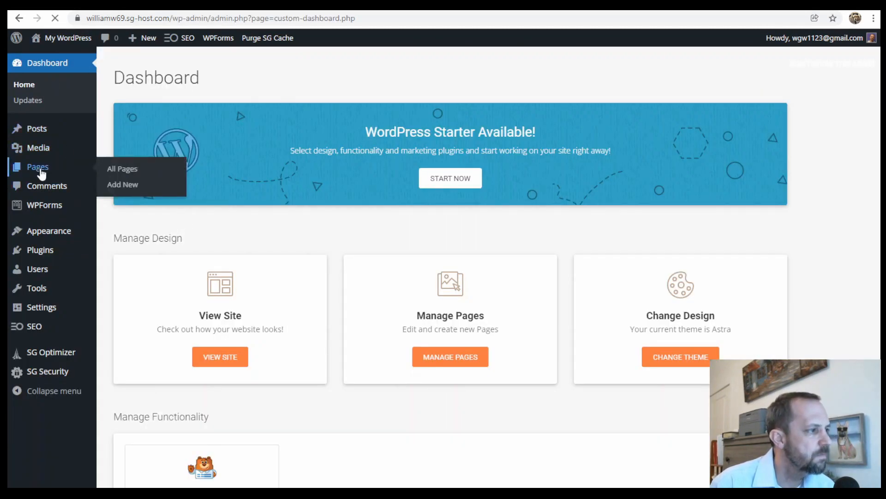
left_click(40, 170)
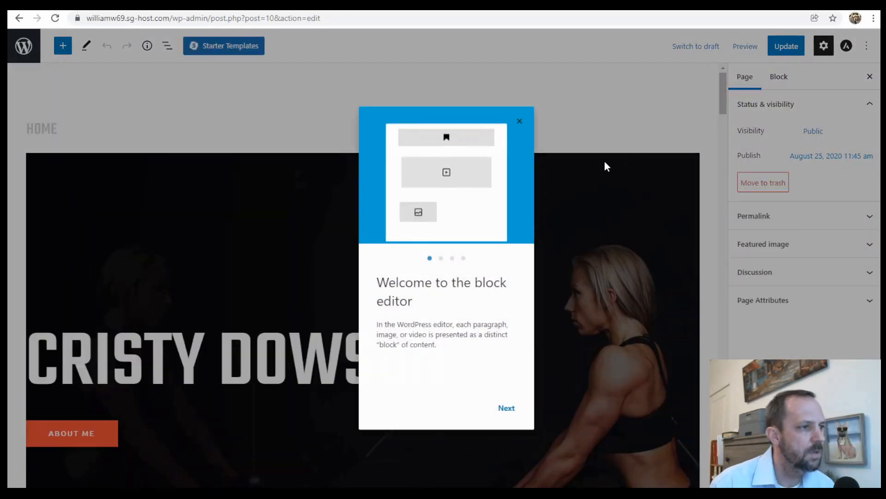
left_click(518, 123)
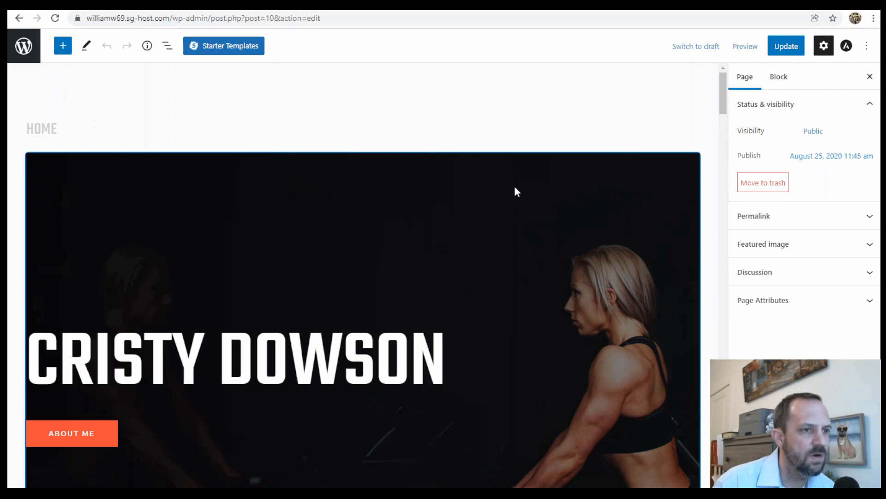
- Look through the Home page's content blocks in the editor, from the hero cover to the training gallery and beyond
scroll(505, 217, "down", 5)
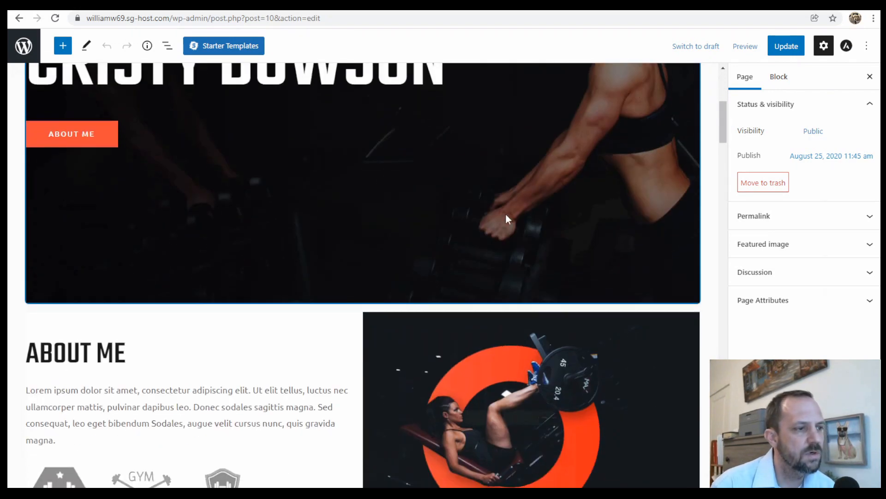
scroll(522, 211, "down", 5)
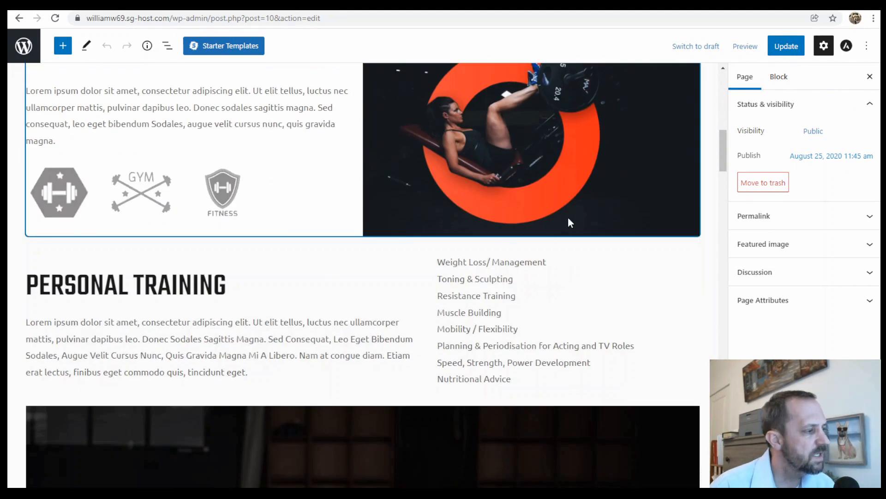
scroll(568, 217, "down", 5)
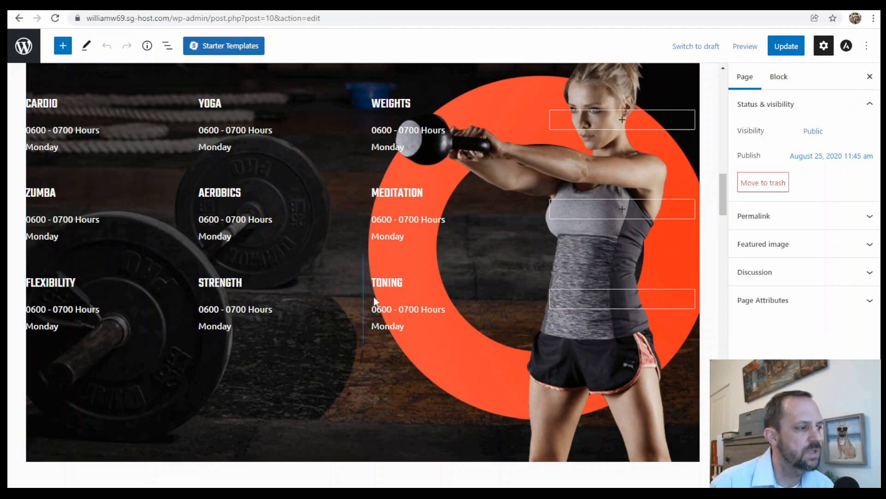
scroll(393, 281, "down", 6)
scroll(395, 280, "down", 10)
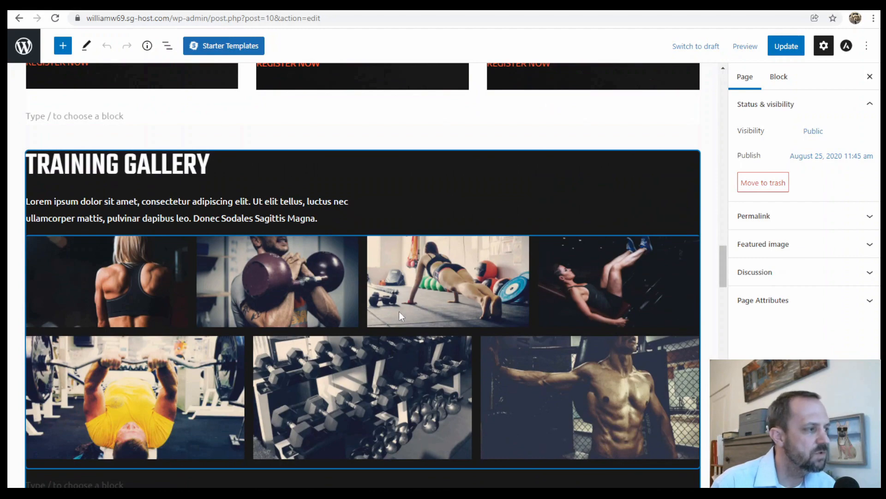
scroll(399, 314, "down", 15)
scroll(407, 314, "up", 20)
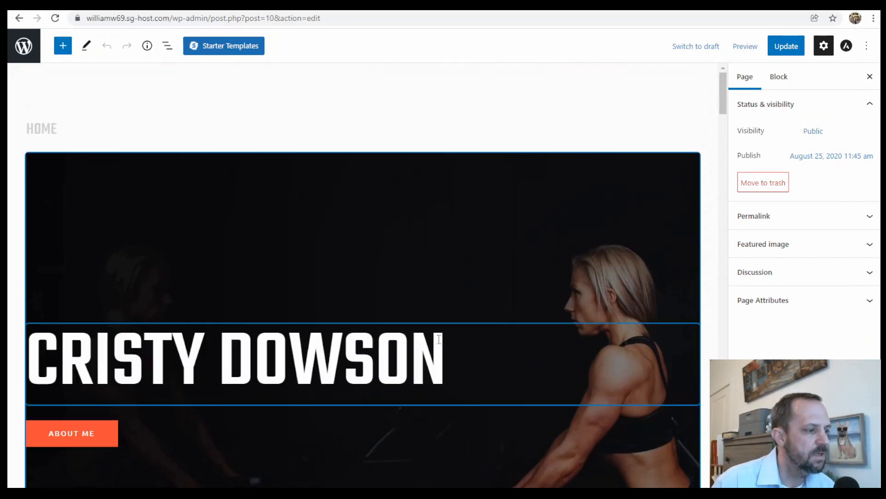
- Select the hero's H1 heading to view its block settings, and review the About Me section beneath it
left_click(406, 357)
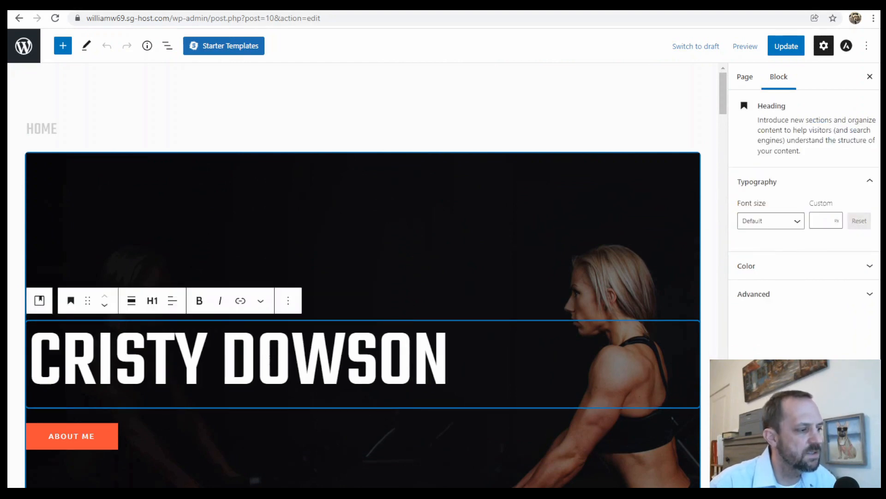
scroll(403, 356, "down", 6)
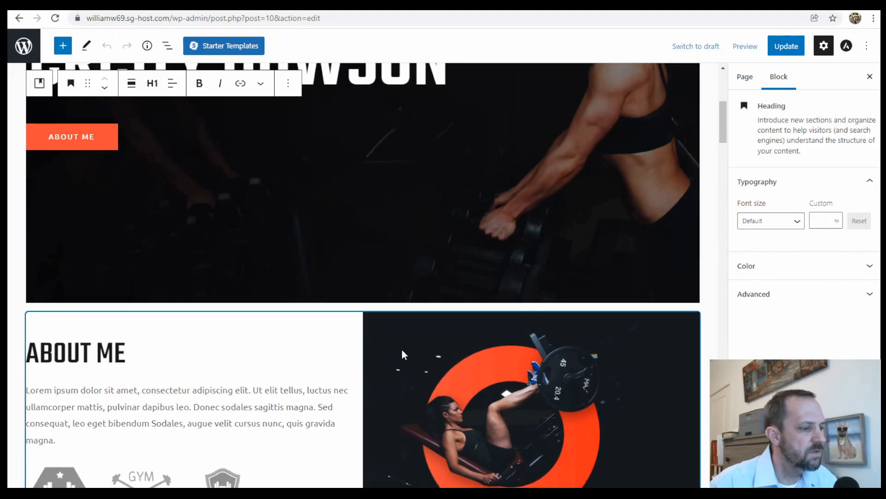
scroll(422, 356, "down", 5)
scroll(417, 369, "up", 5)
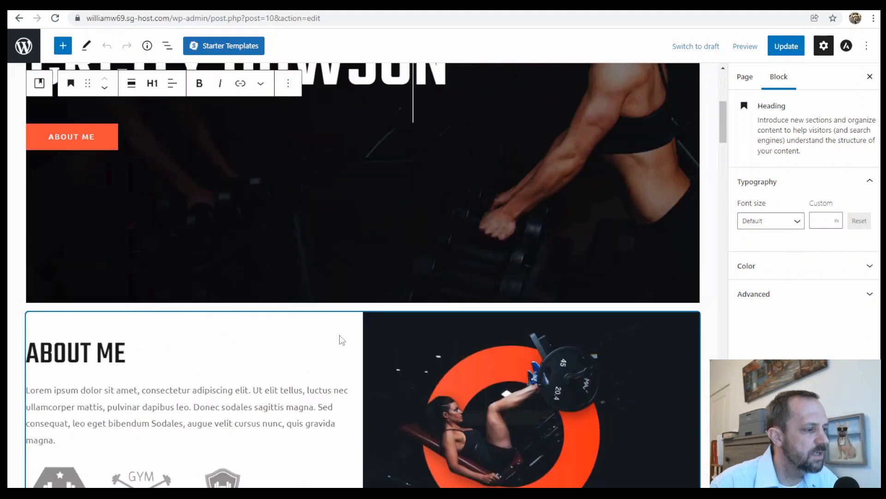
scroll(342, 340, "up", 6)
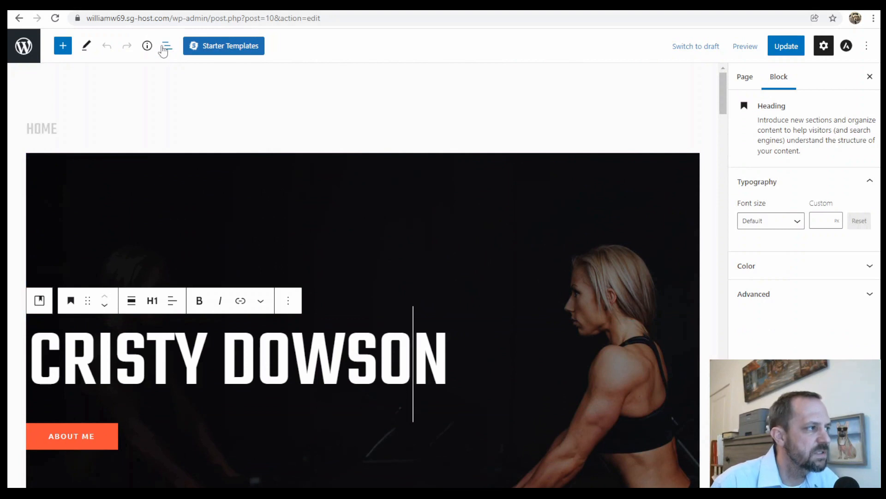
- Use the List view to inspect the home Cover block's HTML anchor and select the training Group block
left_click(168, 46)
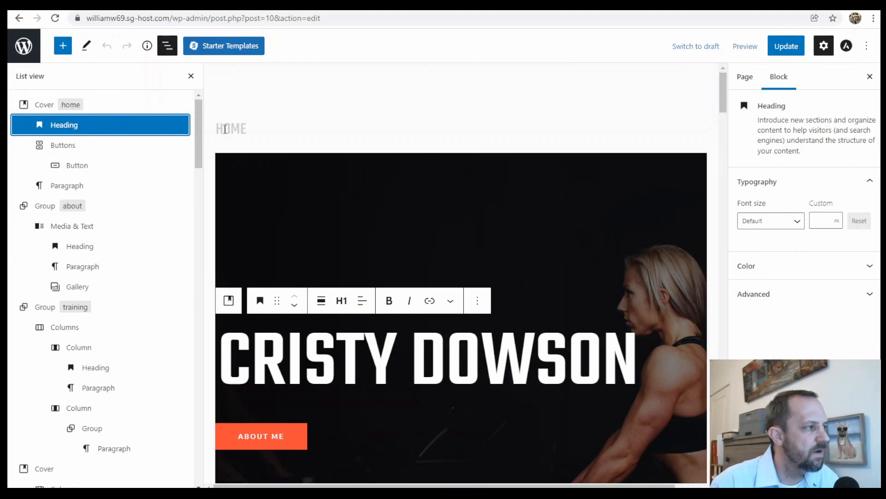
left_click(104, 107)
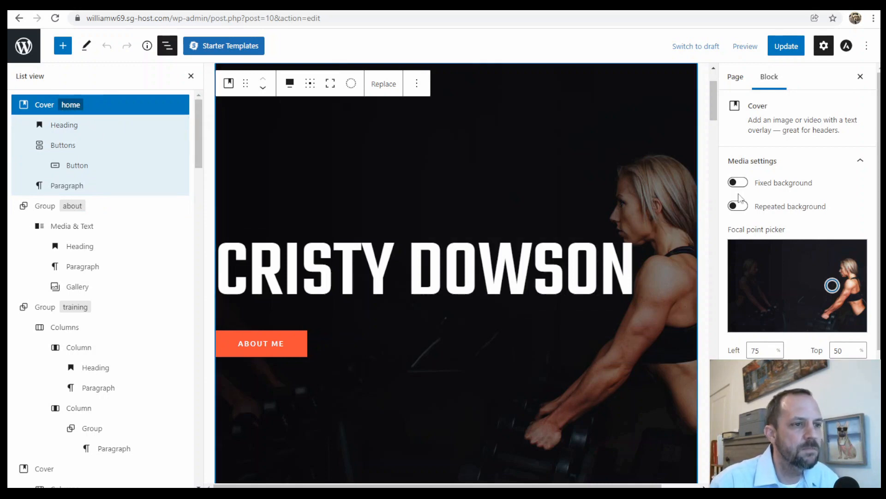
scroll(779, 198, "down", 4)
left_click(798, 478)
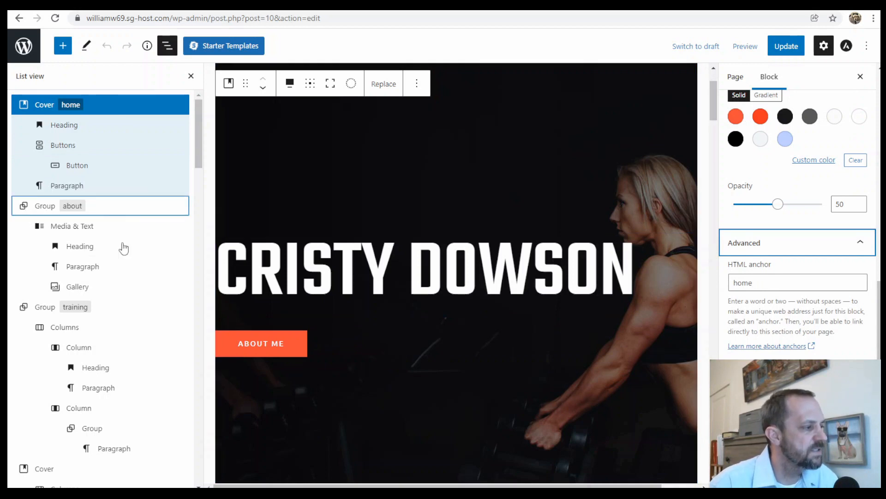
left_click(111, 309)
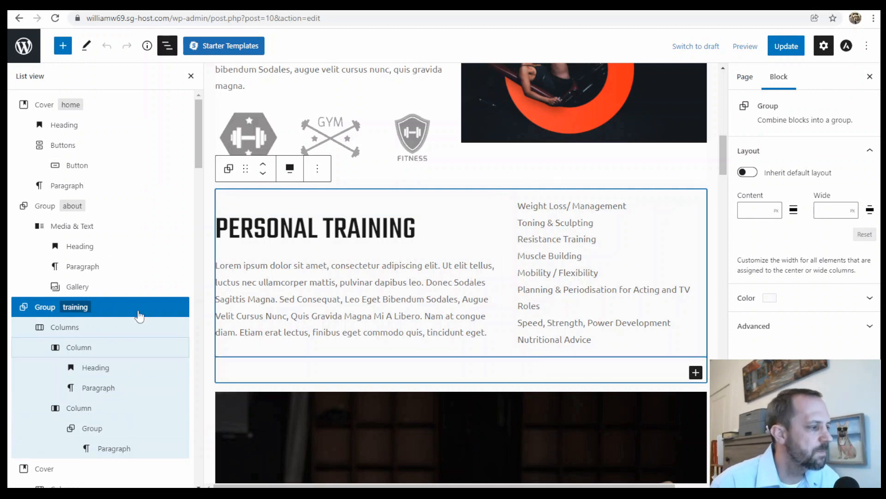
- Review the training Group block and its color options, and select its Personal Training heading in the List view
scroll(521, 245, "down", 3)
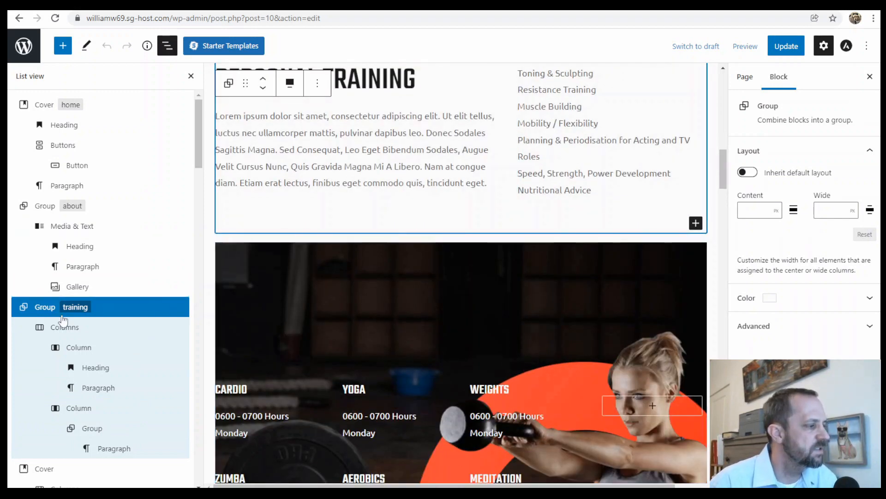
scroll(463, 262, "up", 3)
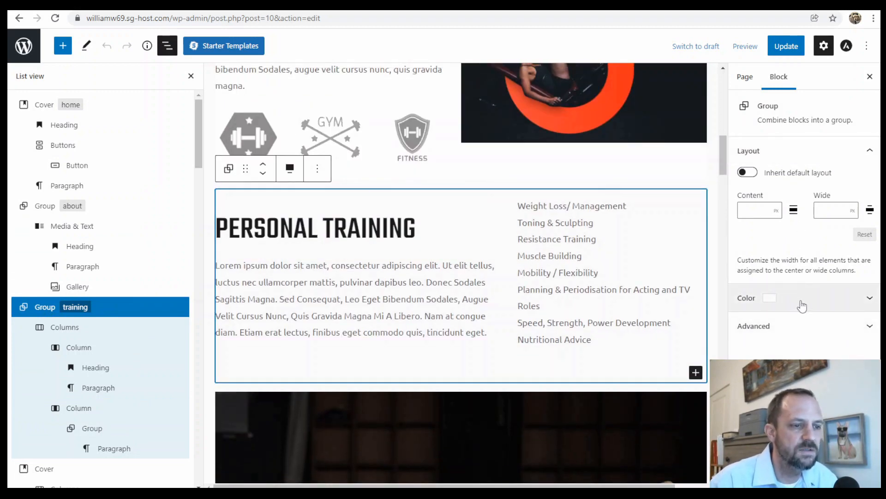
left_click(864, 300)
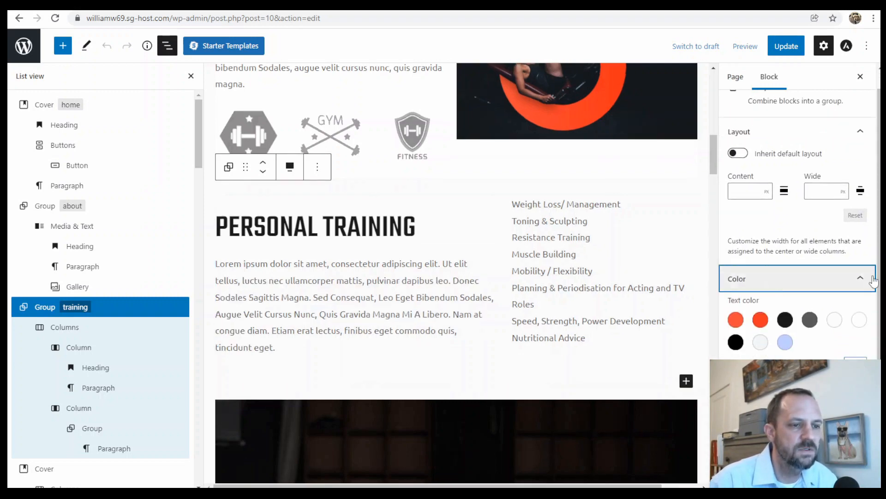
left_click(874, 281)
scroll(418, 334, "up", 3)
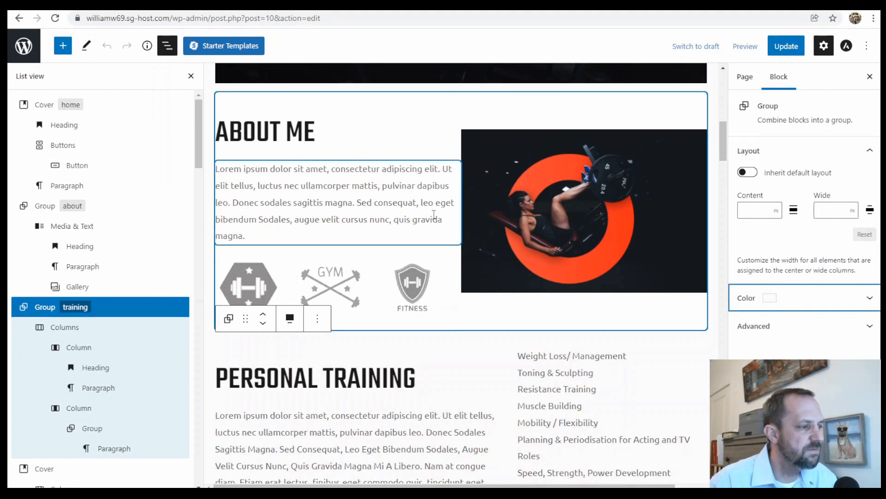
left_click(99, 369)
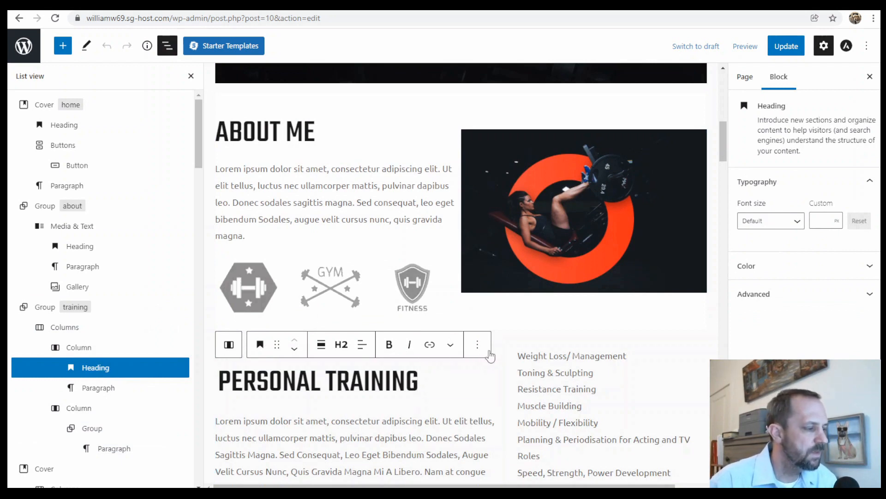
- Look through the whole Home page in the editor, from the hero through Training Rates and testimonials to the SEO settings
scroll(503, 330, "up", 10)
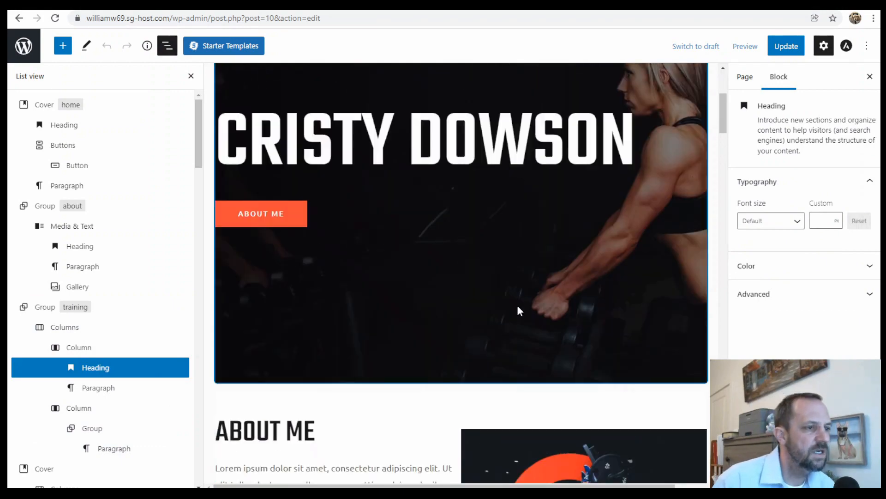
scroll(511, 276, "down", 15)
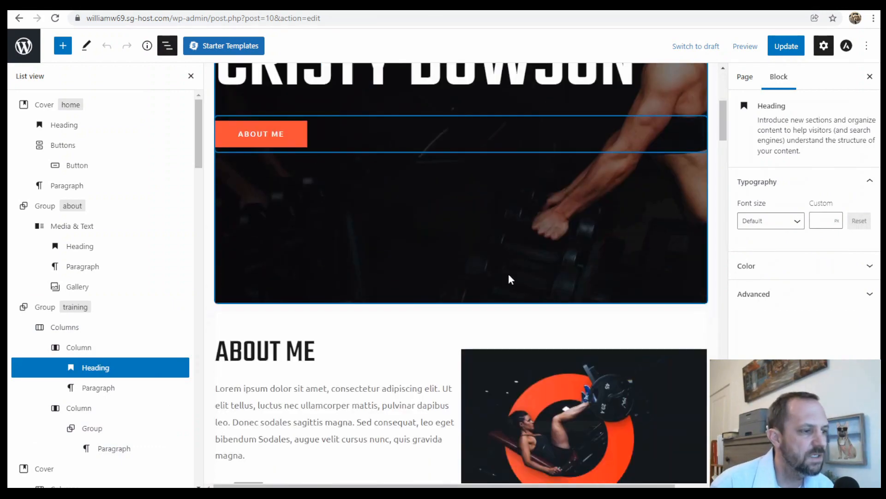
scroll(531, 261, "down", 15)
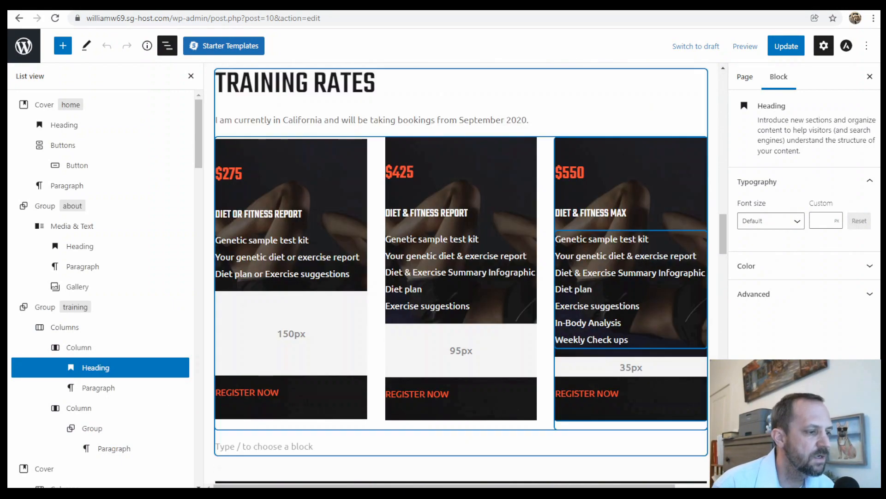
scroll(577, 263, "down", 10)
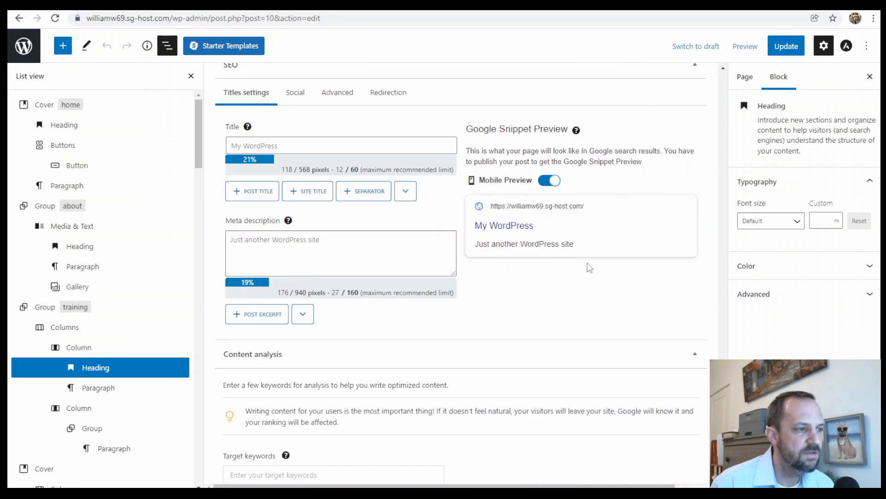
scroll(562, 317, "up", 10)
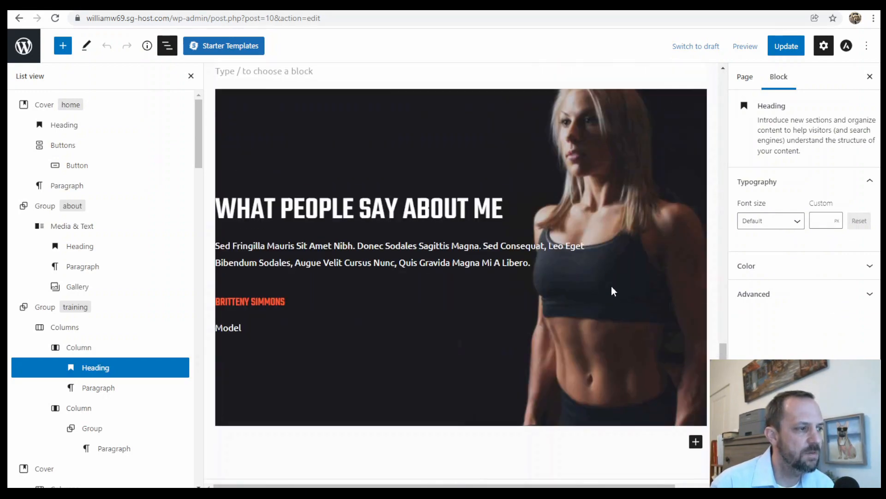
scroll(636, 293, "up", 4)
scroll(646, 312, "down", 9)
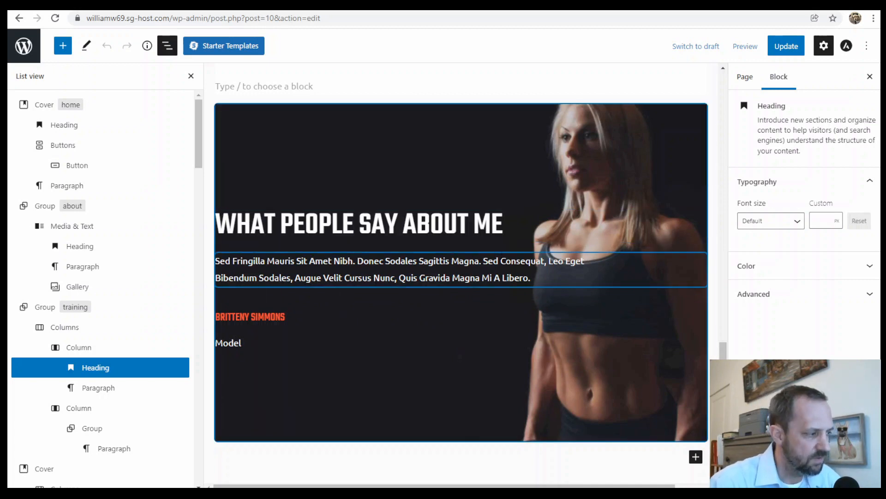
scroll(508, 300, "up", 10)
scroll(515, 312, "up", 15)
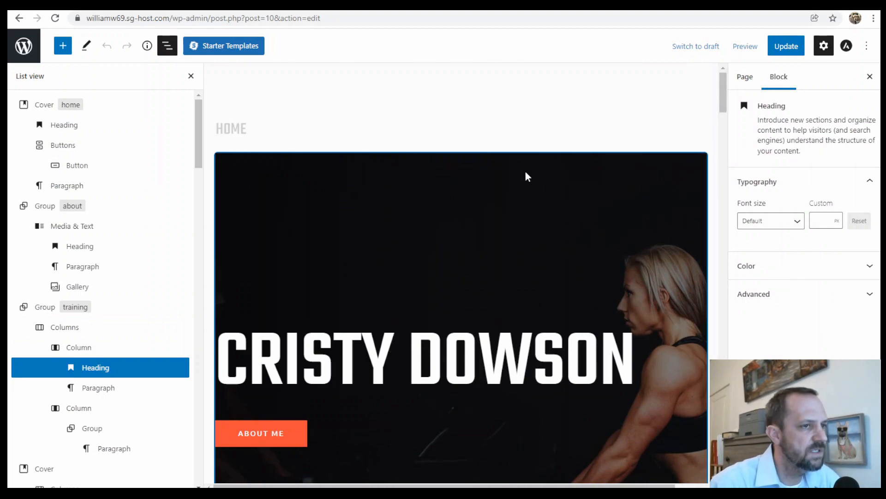
- Update the Home page and leave the editor to open the theme Customizer
left_click(786, 46)
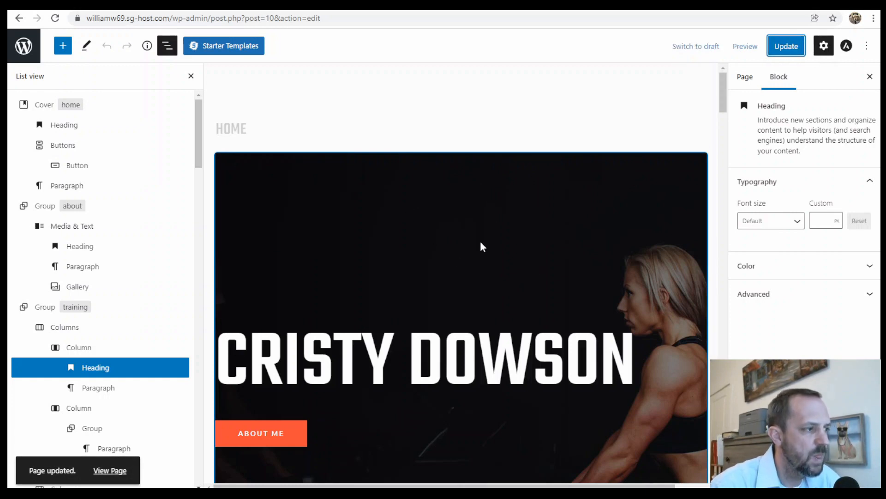
left_click(23, 46)
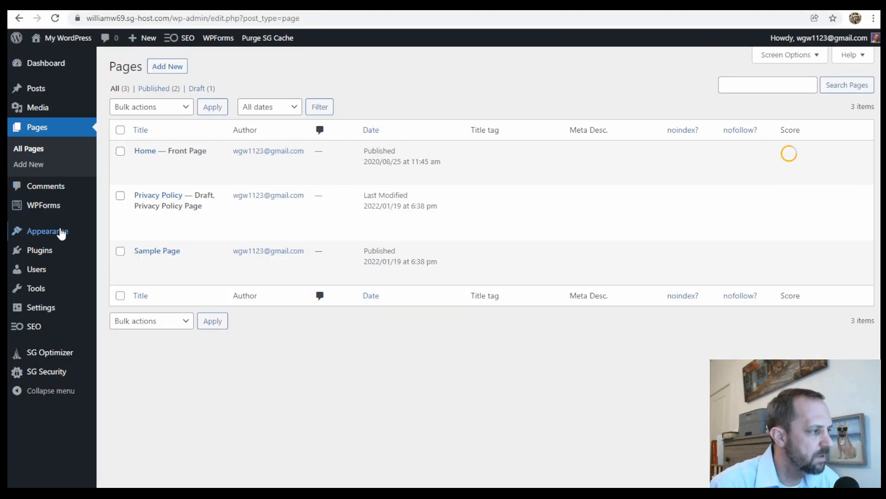
mouse_move(63, 235)
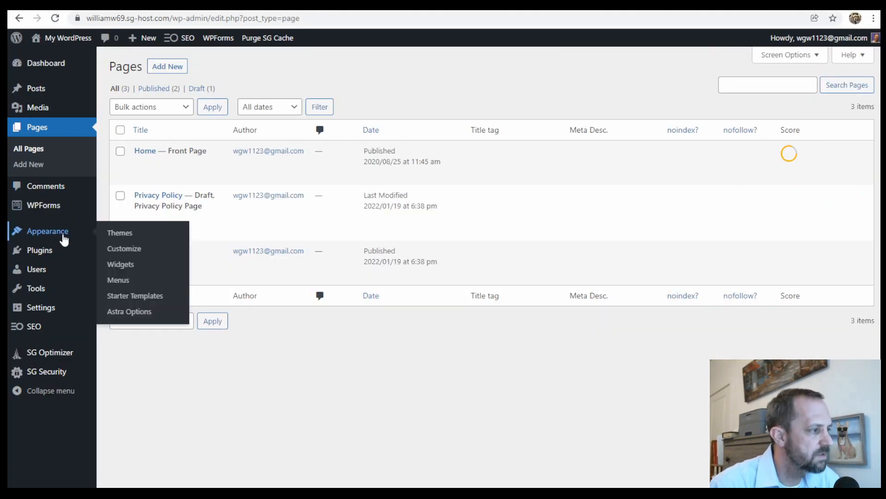
left_click(135, 250)
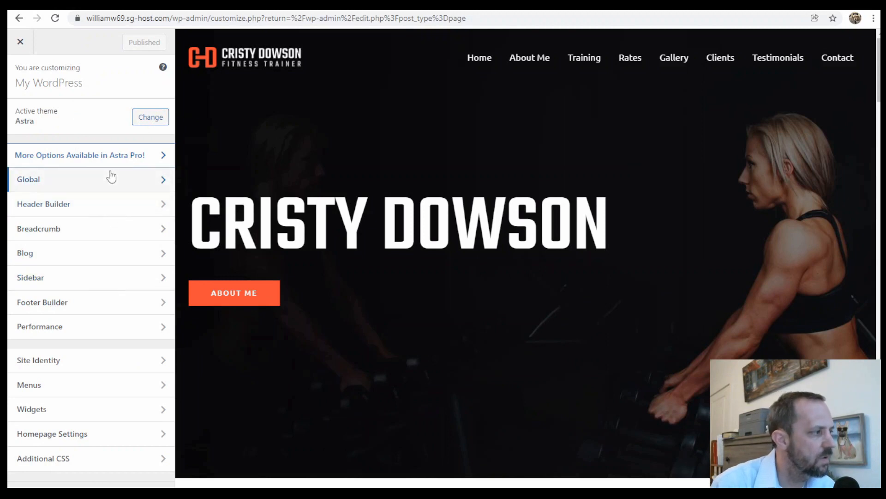
- Check the logo settings in the Header Builder and open the Primary Menu's Main Menu for editing
left_click(89, 207)
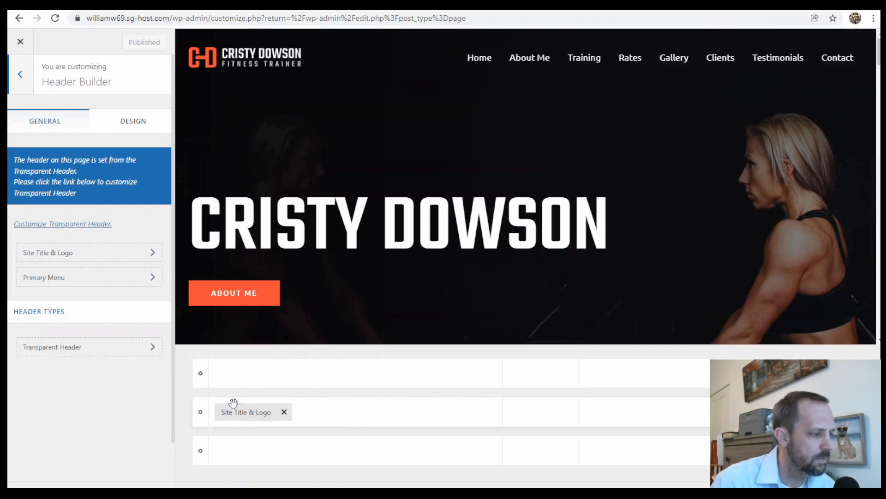
left_click(262, 413)
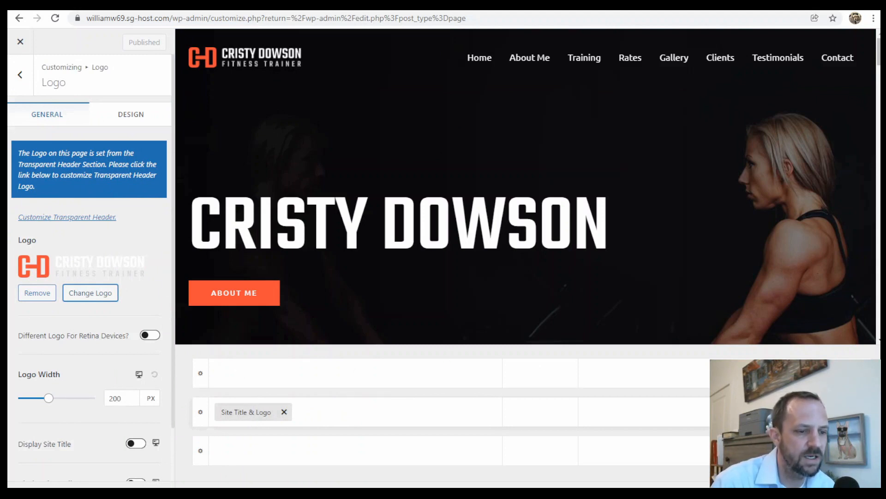
left_click(824, 412)
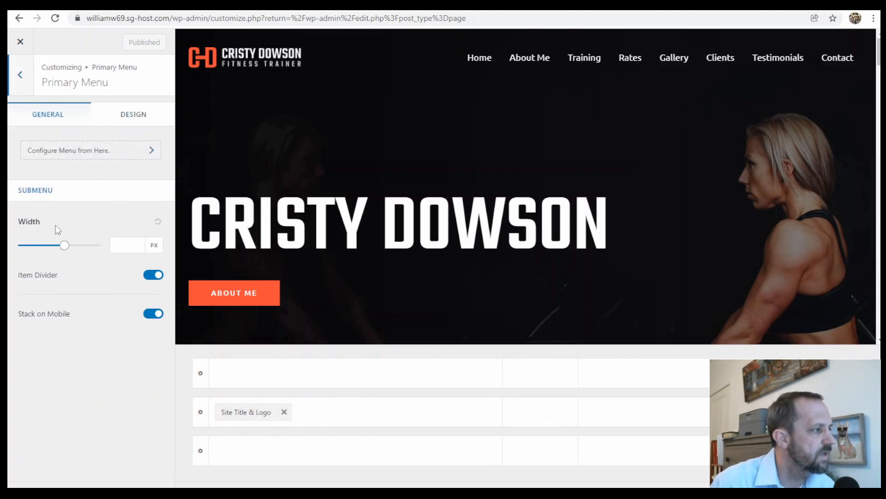
left_click(102, 154)
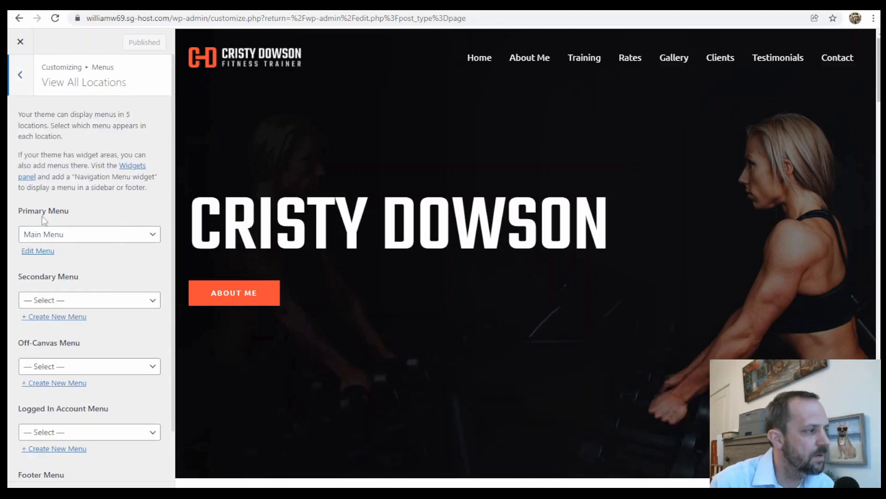
left_click(40, 250)
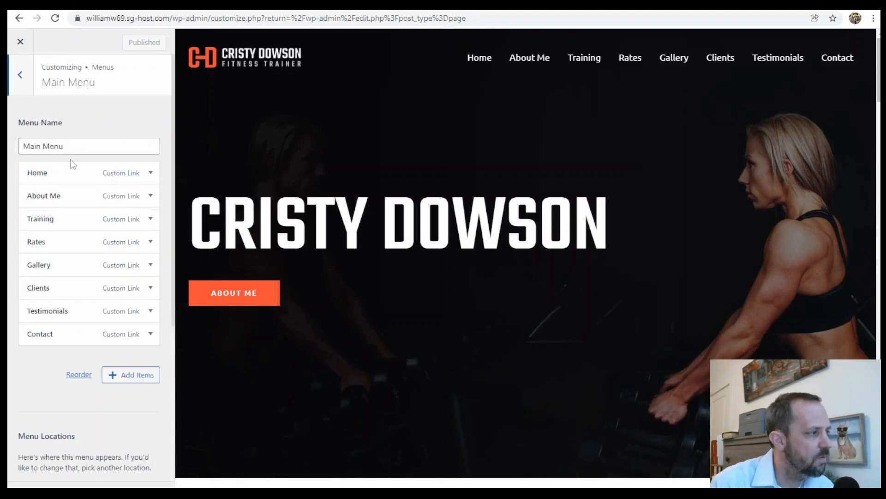
- Inspect the About Me menu item's custom link URL and collapse the item
left_click(140, 199)
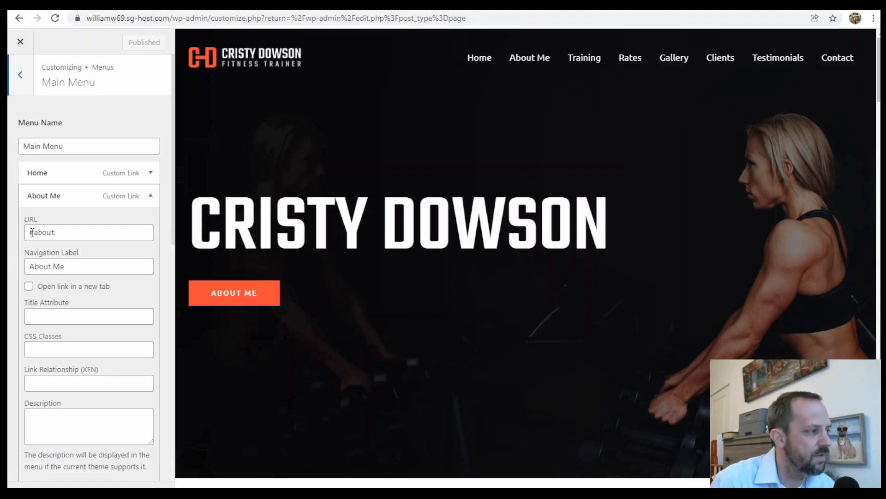
left_click(30, 232)
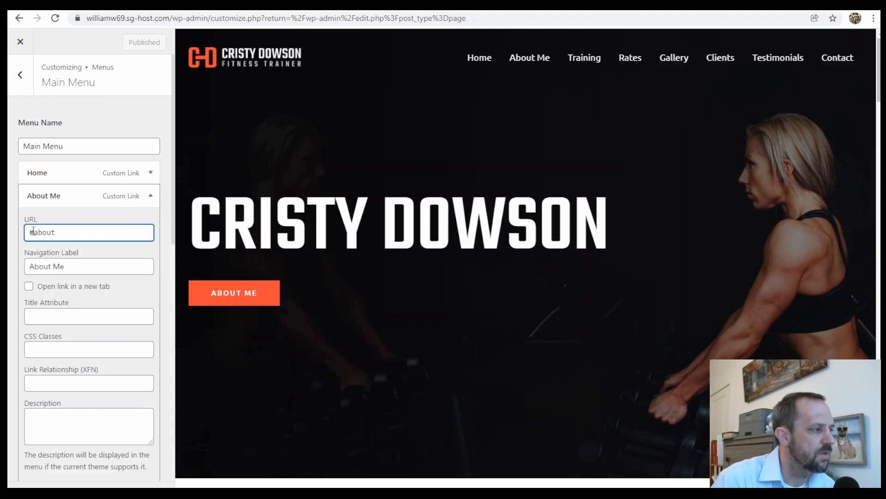
left_click(61, 231)
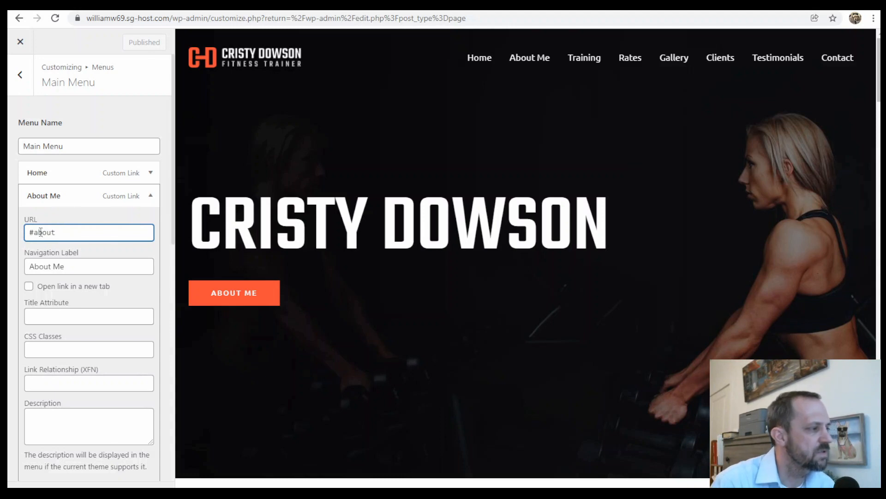
left_click(46, 197)
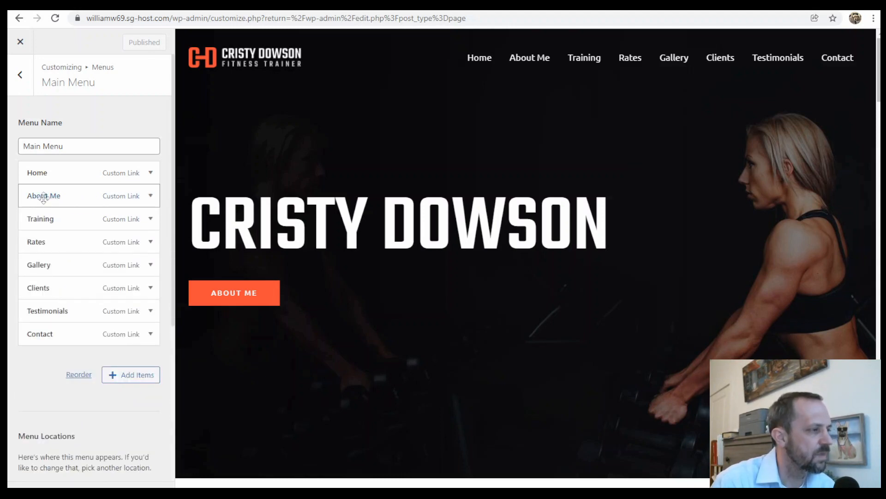
- Test the About Me and Training header links in the live preview
left_click(545, 59)
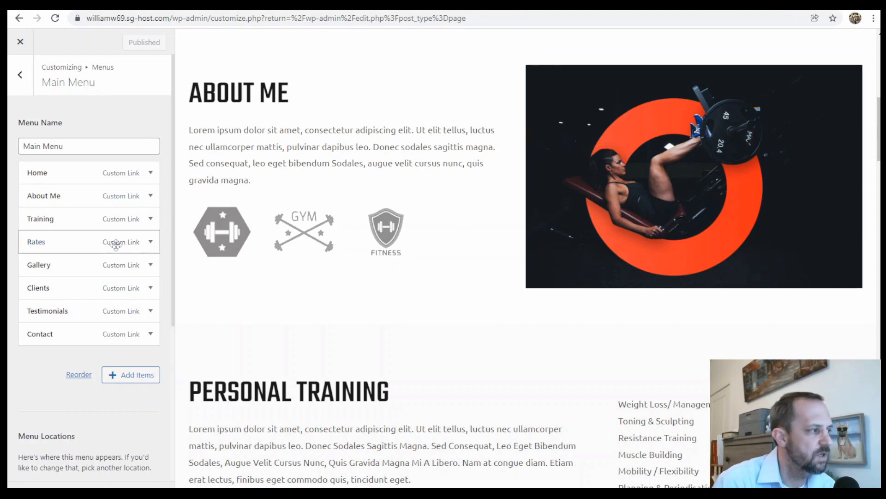
scroll(533, 199, "up", 10)
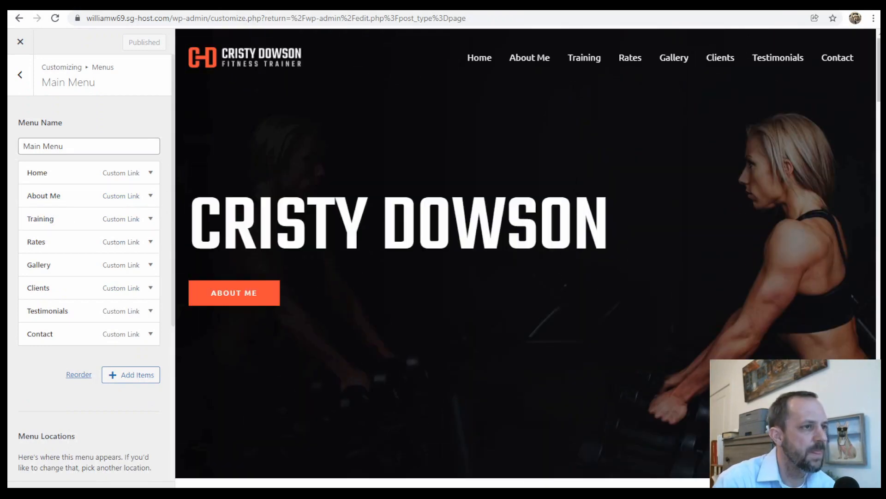
left_click(586, 58)
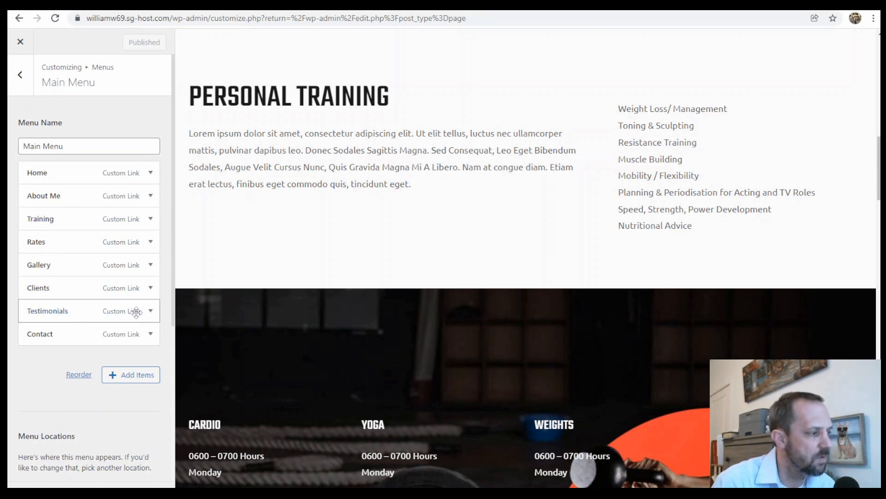
- Try nesting Testimonials under Clients in the Main Menu, check its header link, and restore it to the top level
left_click(110, 312)
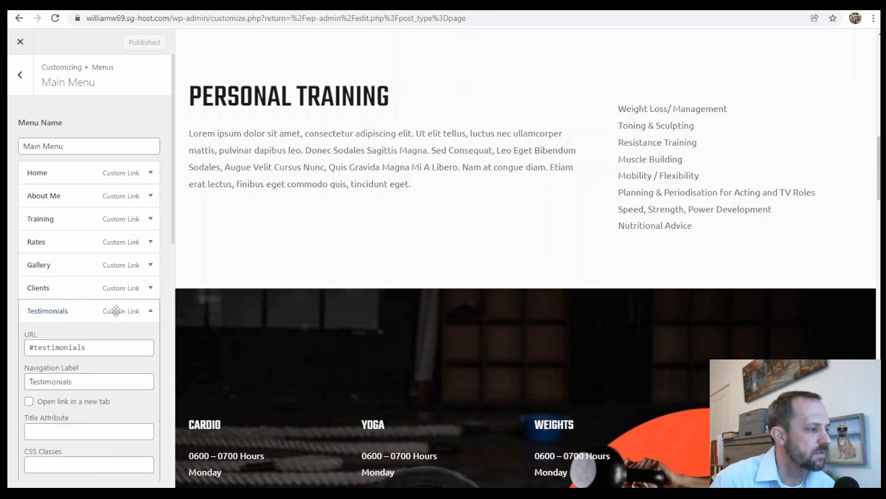
left_click_drag(55, 312, 69, 311)
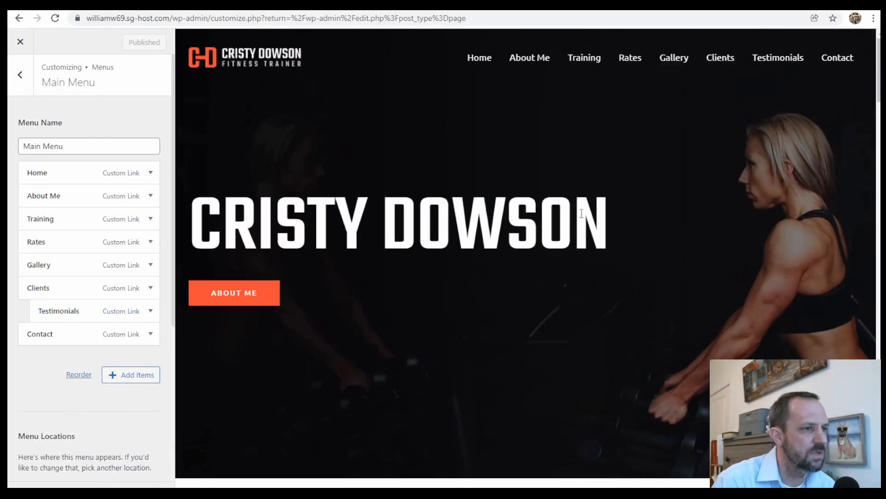
left_click(778, 58)
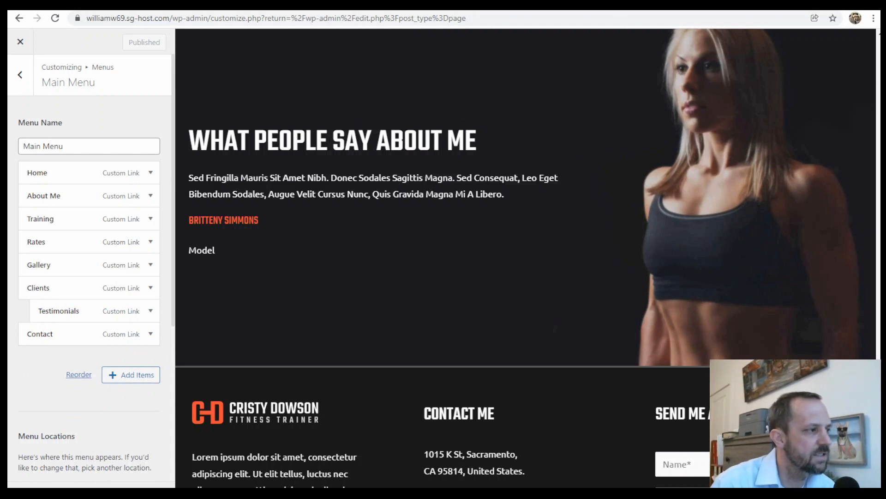
mouse_move(83, 314)
left_mouse_down()
mouse_move(71, 313)
mouse_move(81, 323)
mouse_move(99, 311)
mouse_move(76, 314)
mouse_move(100, 314)
mouse_move(45, 306)
mouse_move(66, 310)
left_mouse_up()
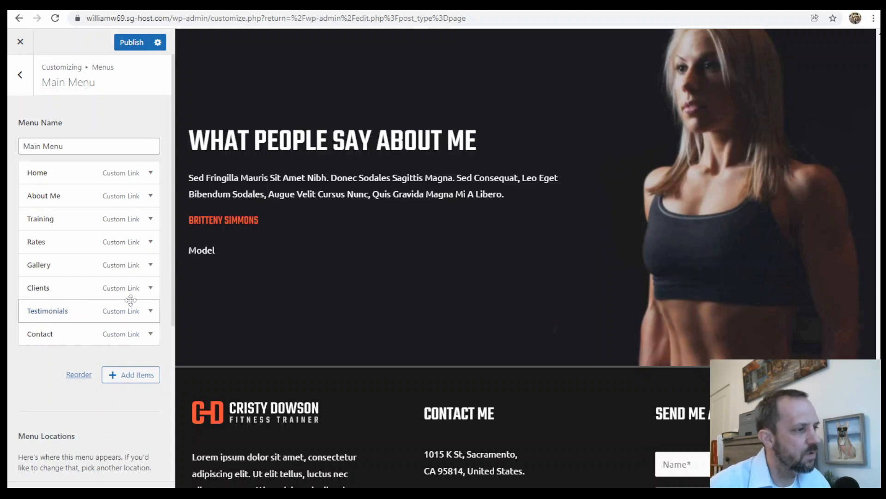
- Publish the Customizer changes and reopen the Home page in the block editor from the Pages list
left_click(135, 44)
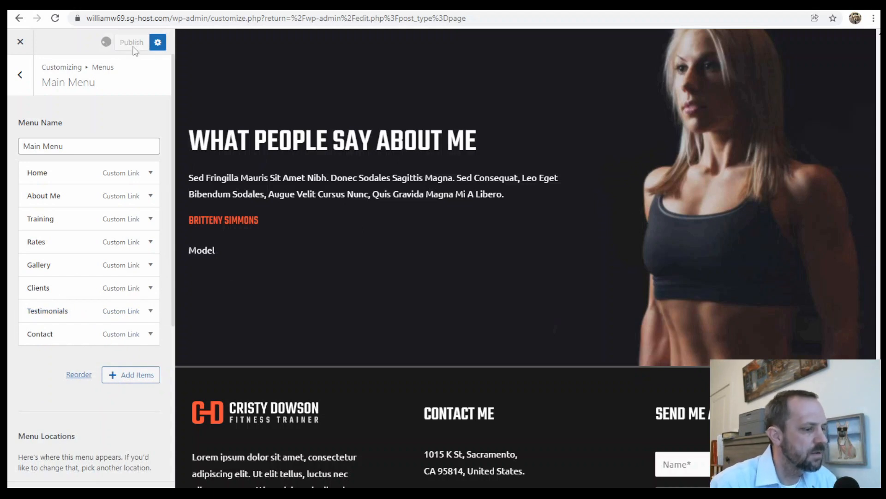
left_click(20, 42)
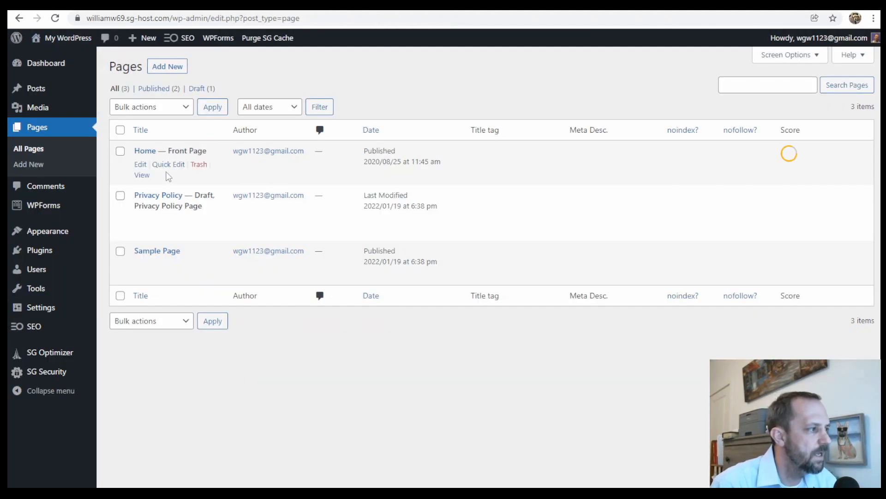
left_click(141, 165)
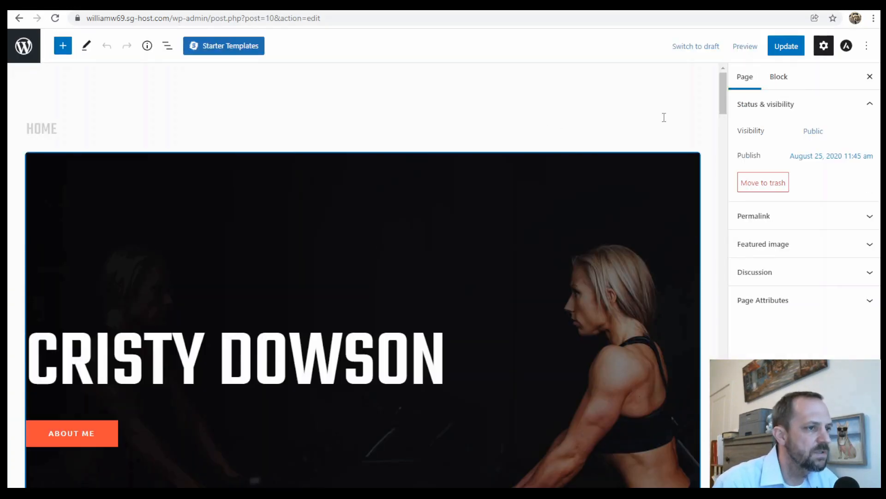
- Examine the Home page's block structure in the list view, select the training group, and look through the page down to the testimonials section
left_click_drag(723, 88, 716, 175)
left_click(167, 45)
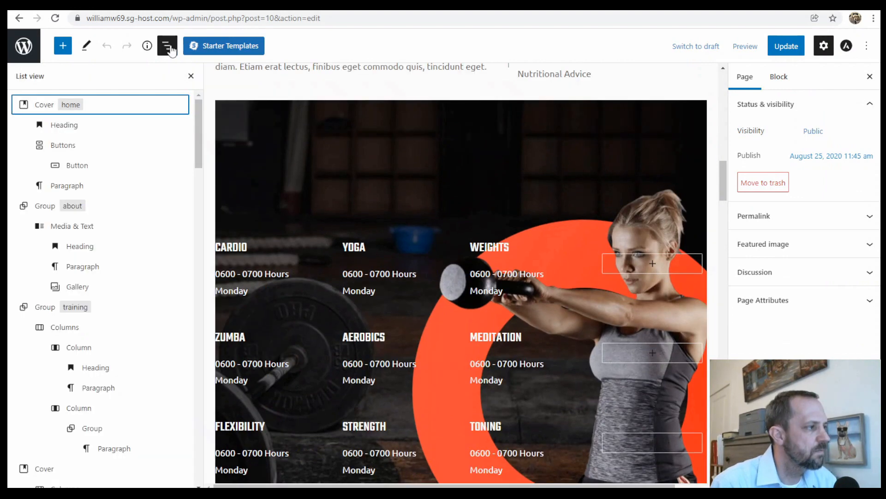
scroll(95, 241, "down", 6)
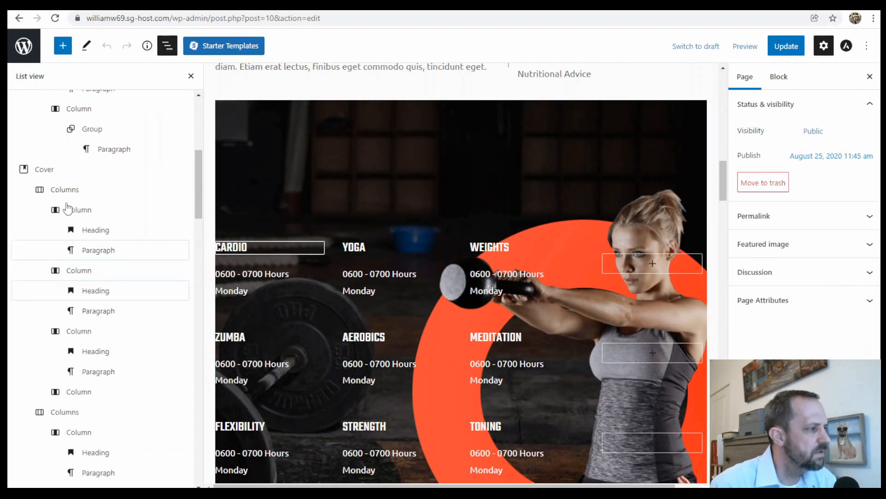
scroll(100, 333, "down", 7)
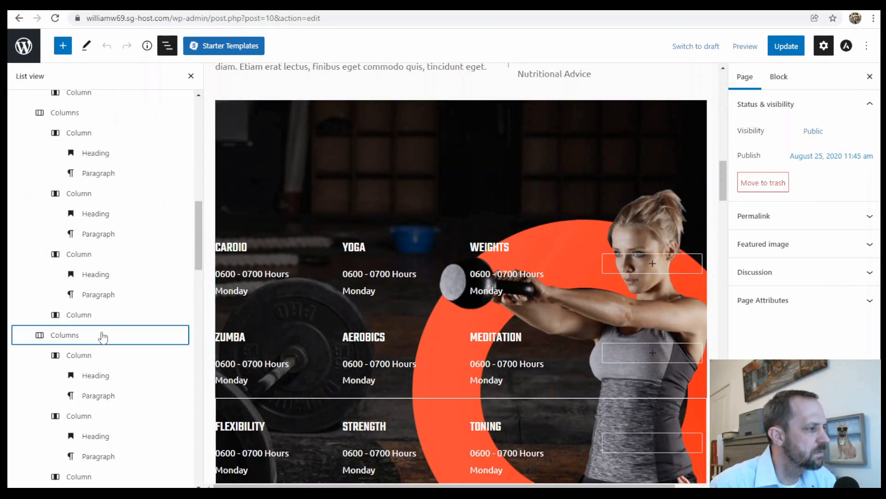
scroll(102, 335, "up", 12)
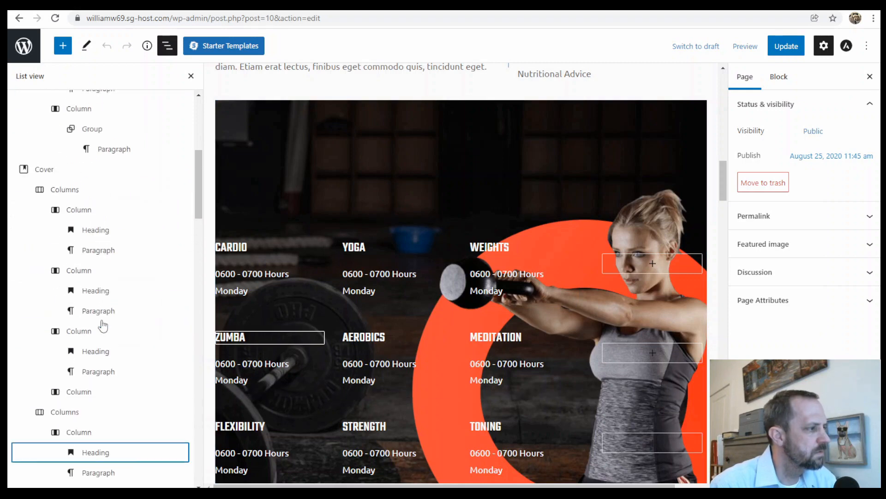
left_click(42, 157)
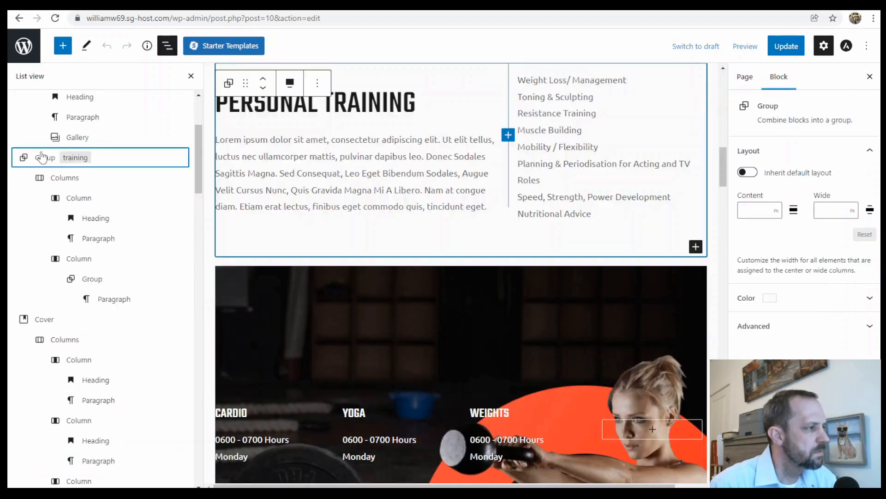
scroll(312, 181, "down", 5)
scroll(312, 181, "down", 20)
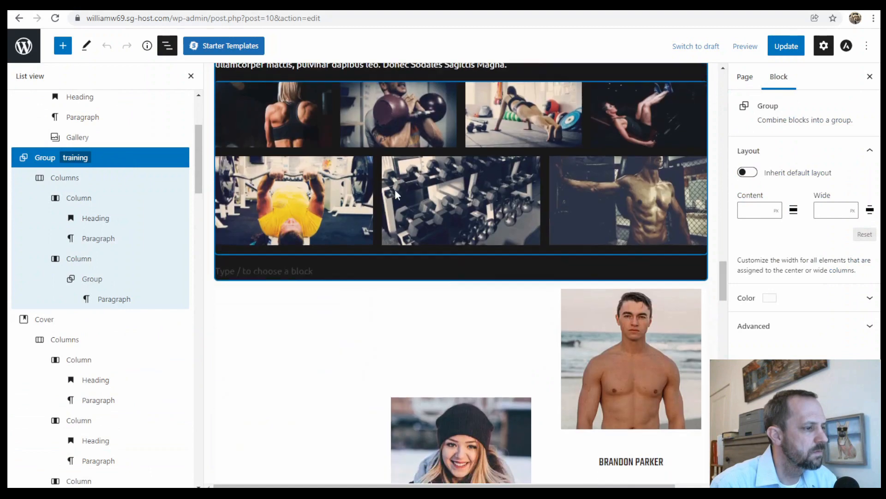
scroll(395, 191, "up", 6)
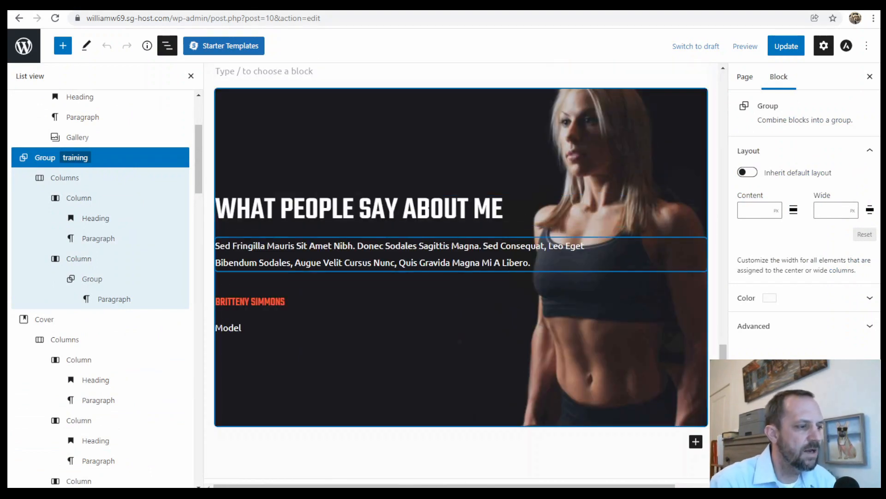
- Insert a Testimonial block after the "Model" paragraph in the "What People Say About Me" cover
left_click(423, 260)
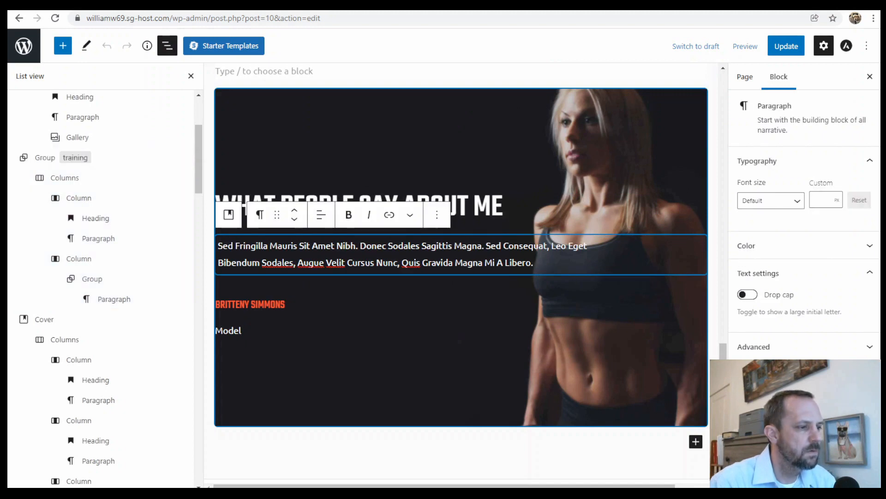
left_click(436, 214)
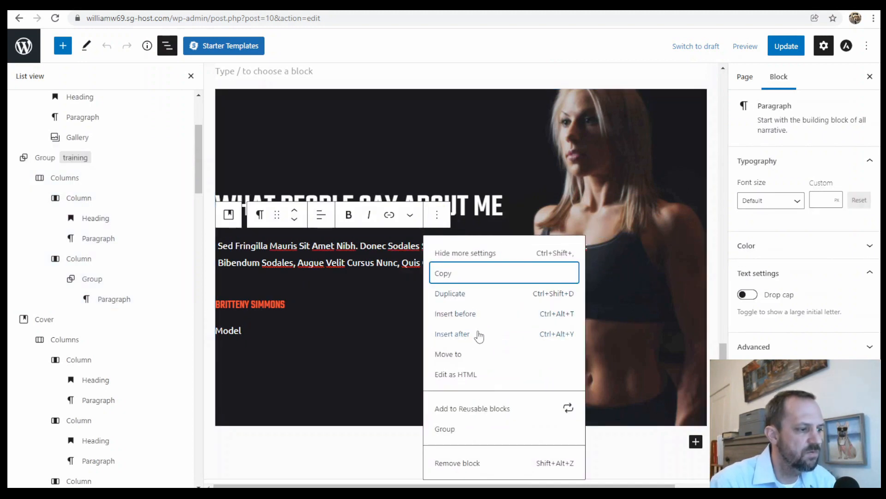
left_click(259, 326)
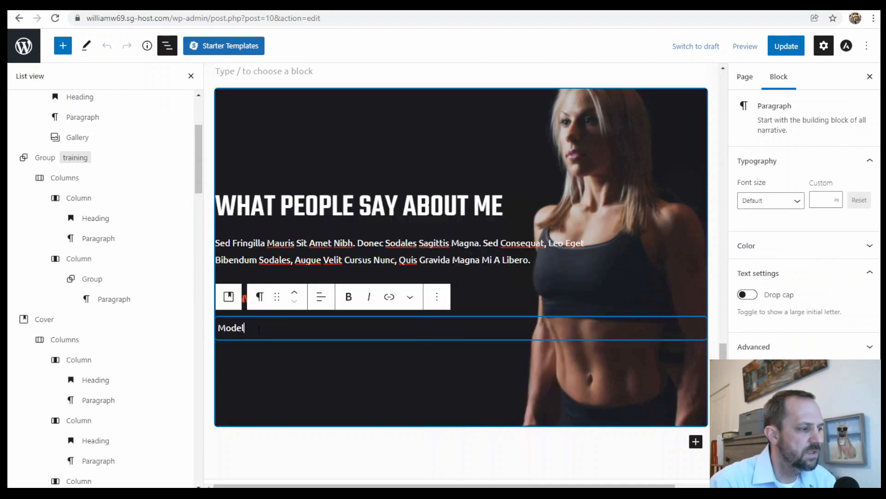
left_click(434, 299)
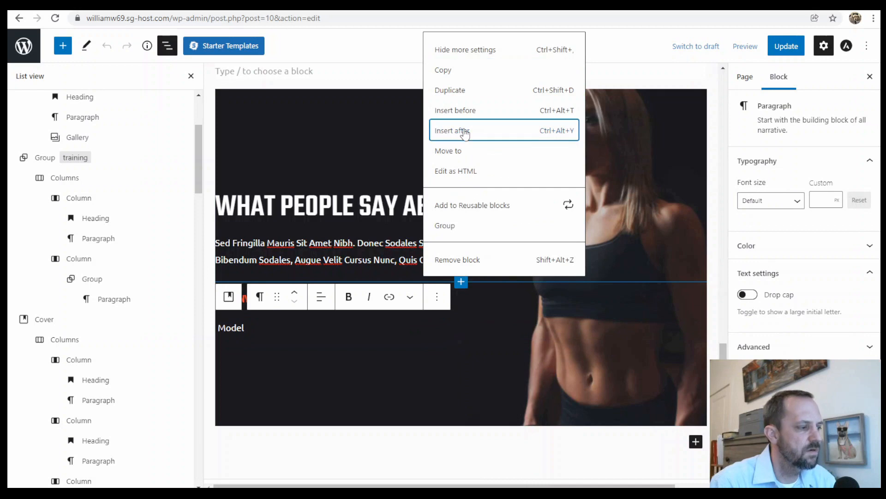
left_click(464, 134)
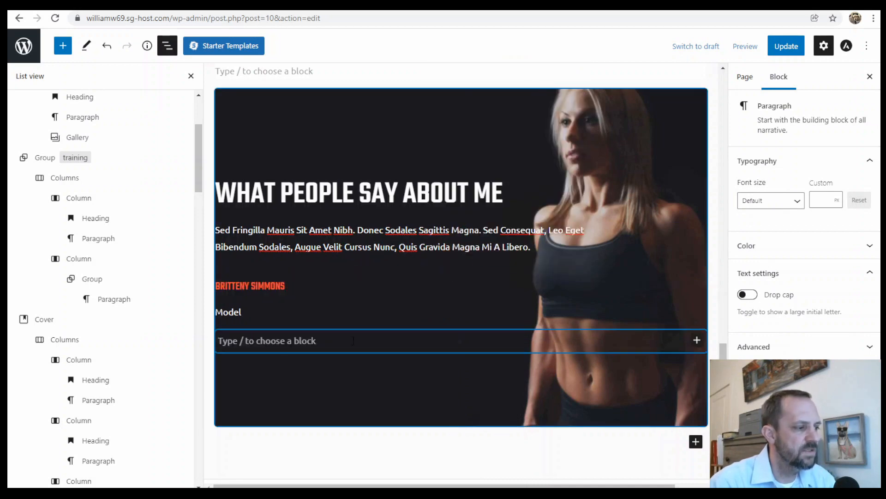
left_click(697, 340)
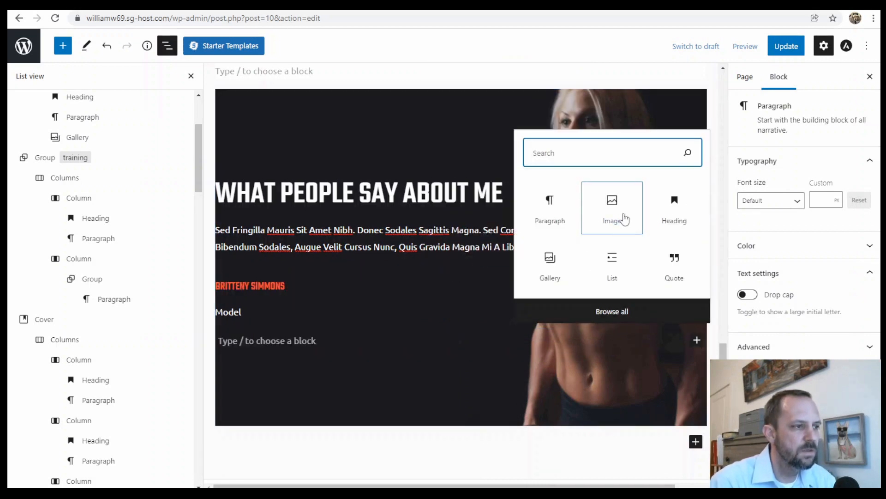
type("tes")
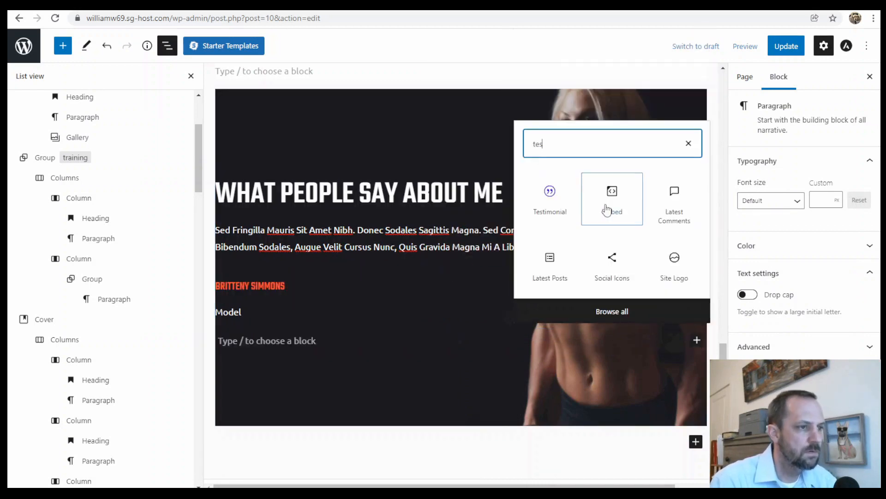
left_click(550, 193)
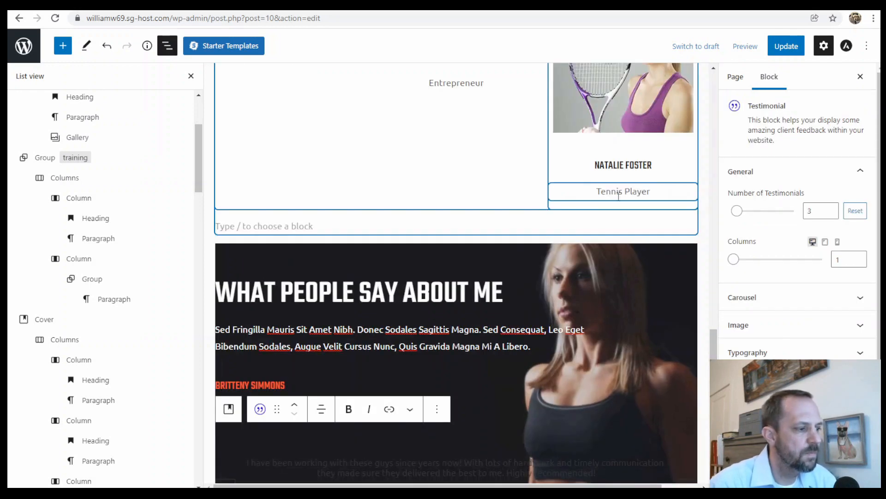
- Set the Testimonial block's testimonial color to white and its name color to orange-red
scroll(530, 300, "down", 5)
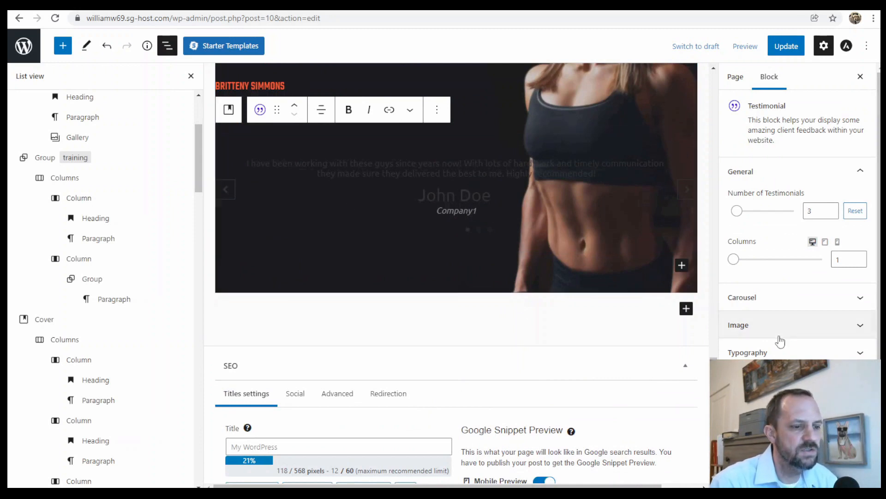
scroll(832, 169, "down", 5)
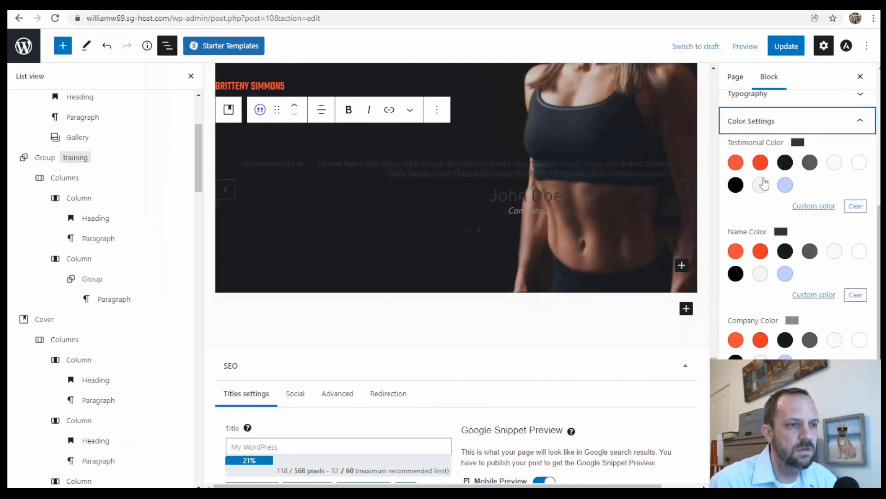
left_click(833, 164)
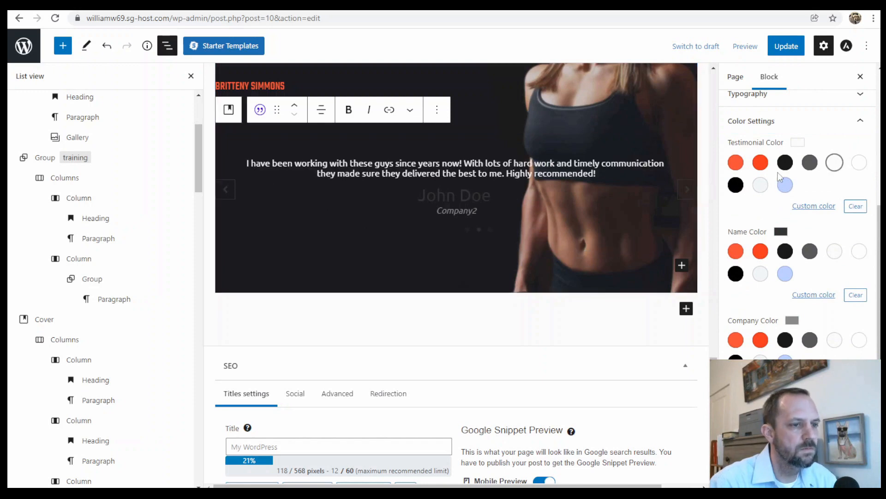
left_click(761, 250)
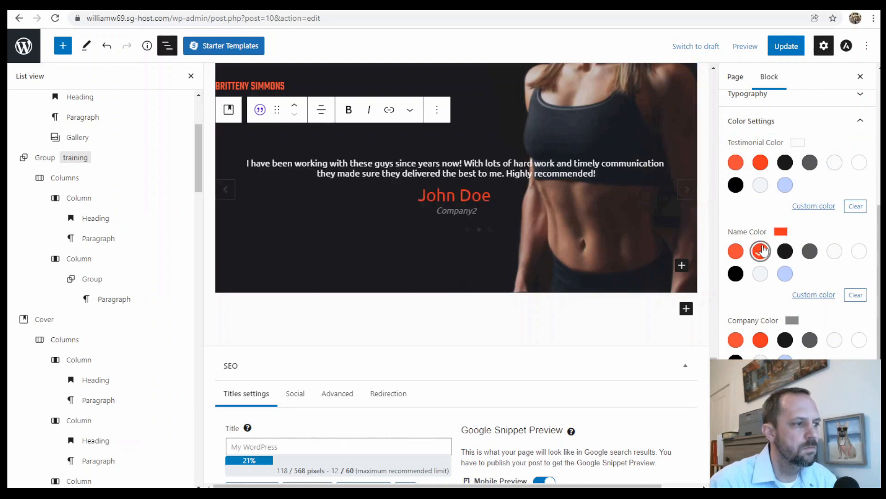
- Browse the full block library for the testimonials cover, including the widgets, embeds and Ultimate Addons blocks
scroll(596, 296, "up", 3)
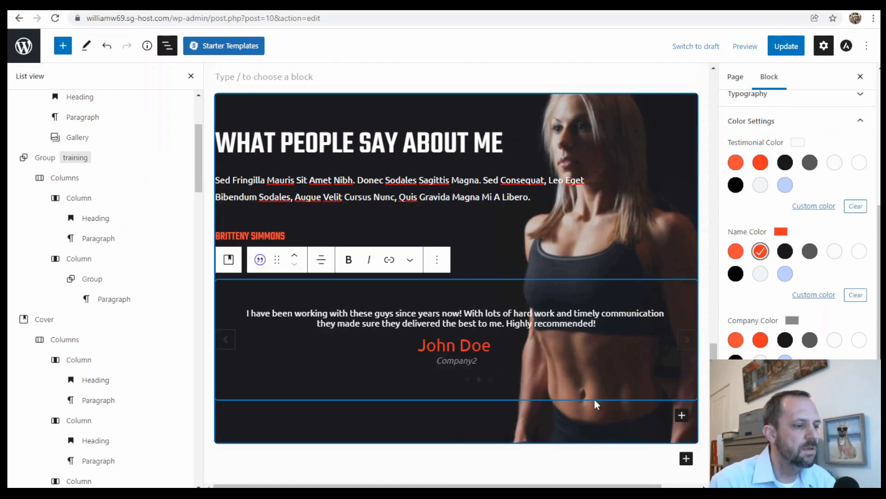
left_click(682, 415)
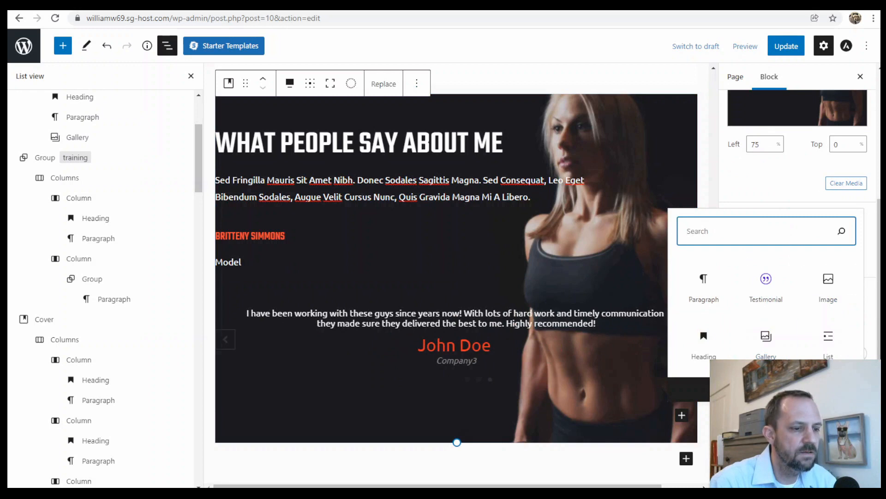
left_click(766, 390)
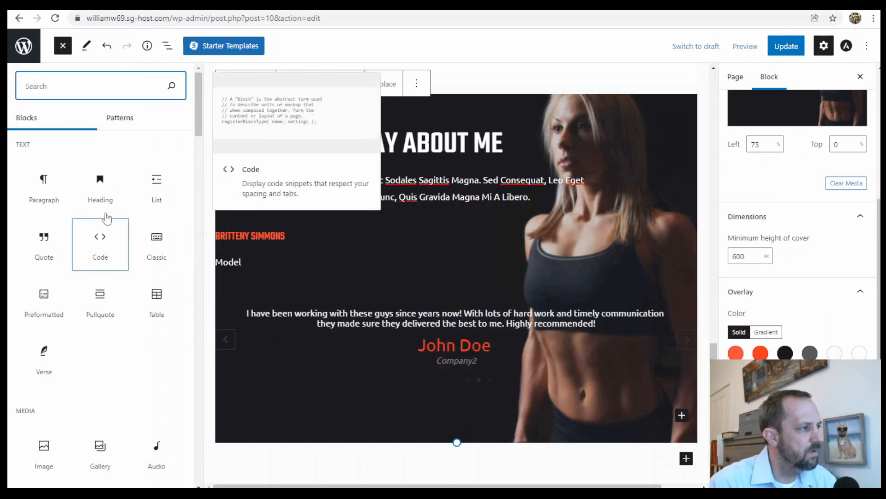
scroll(154, 280, "down", 10)
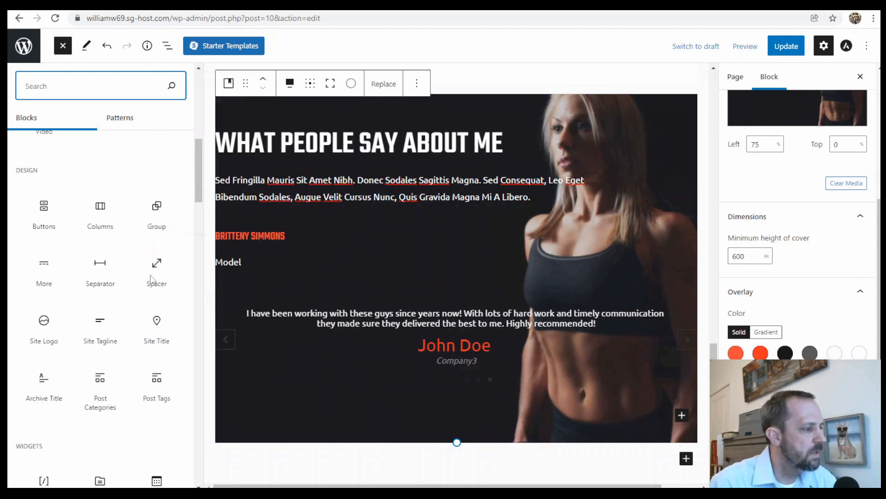
scroll(152, 297, "down", 20)
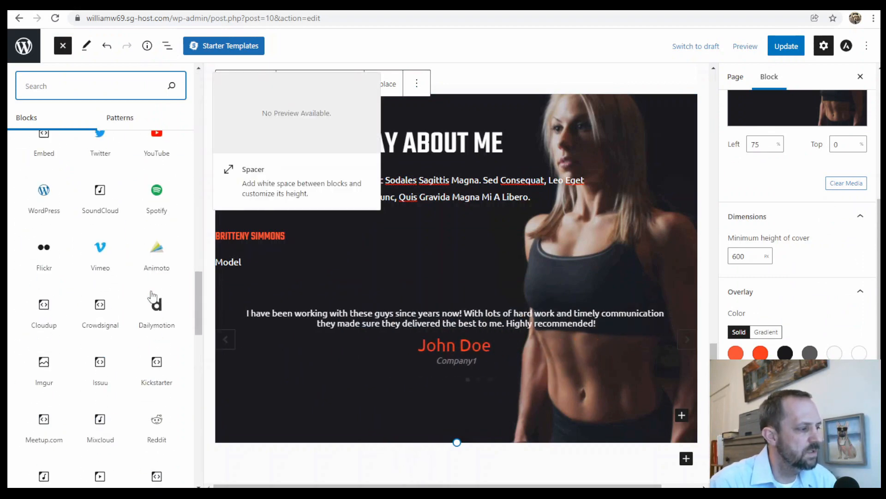
scroll(153, 296, "up", 15)
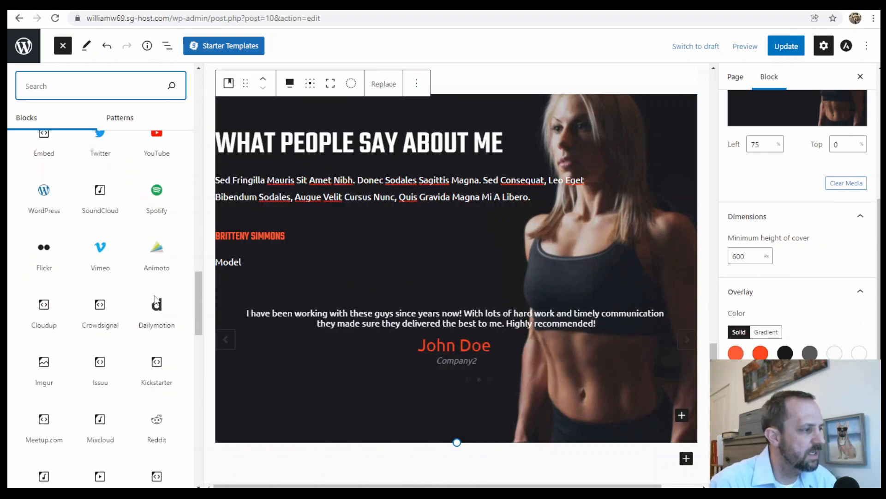
scroll(155, 296, "up", 3)
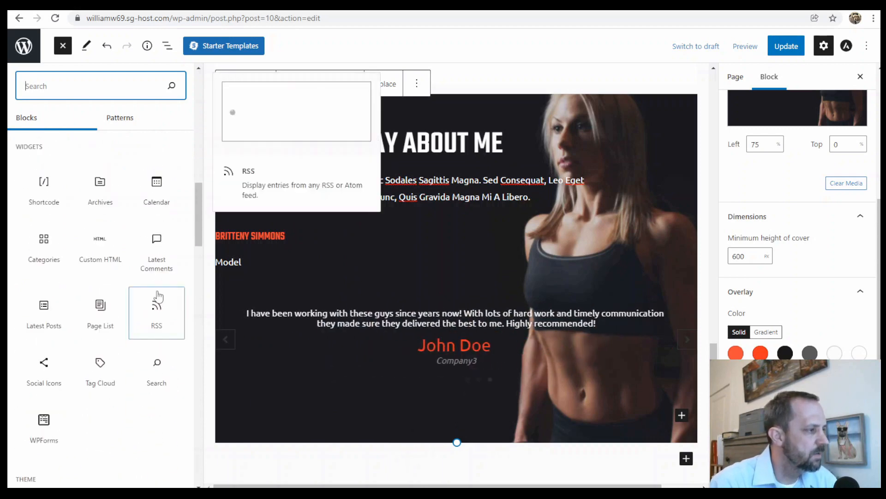
scroll(157, 302, "down", 10)
scroll(159, 305, "down", 10)
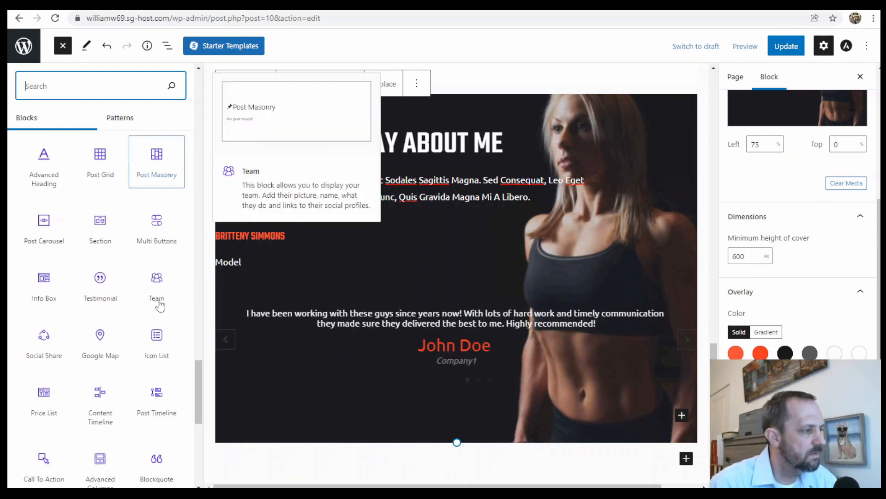
scroll(105, 259, "up", 7)
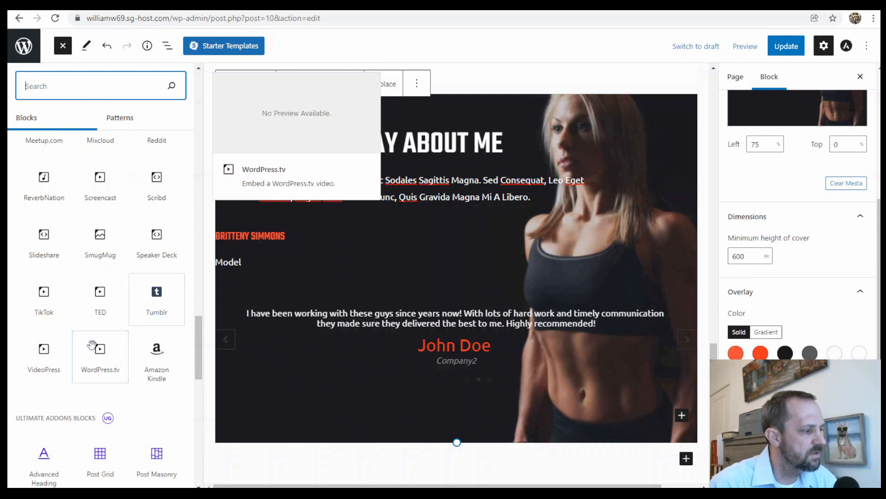
scroll(130, 365, "down", 7)
scroll(130, 365, "down", 6)
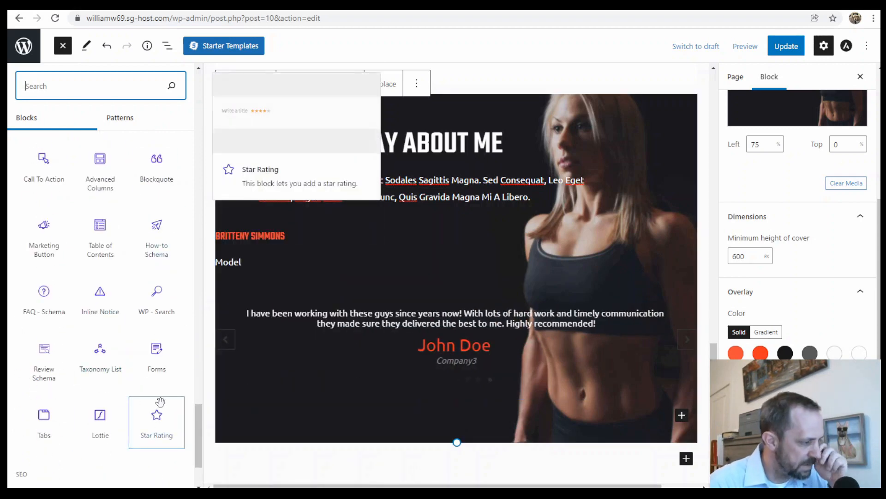
scroll(132, 400, "up", 6)
scroll(133, 401, "up", 5)
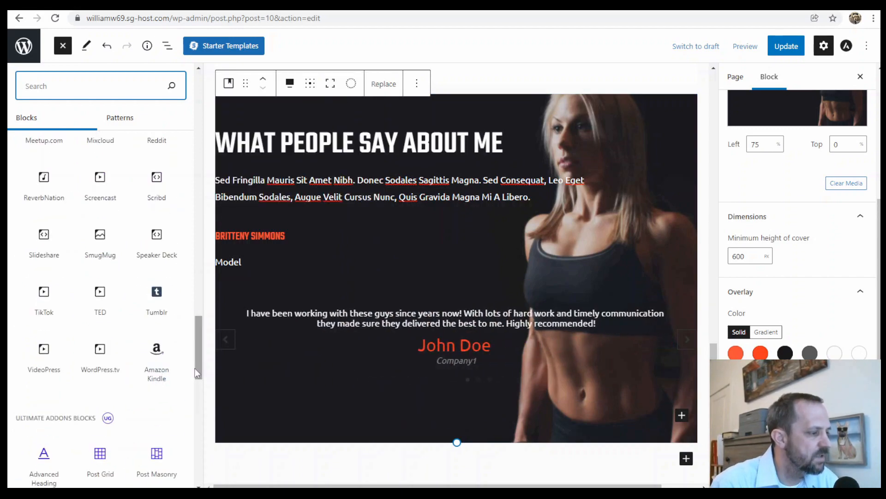
- Look over the page sections from the training gallery back to the hero cover and reopen the block list view
scroll(489, 291, "down", 5)
scroll(506, 288, "down", 15)
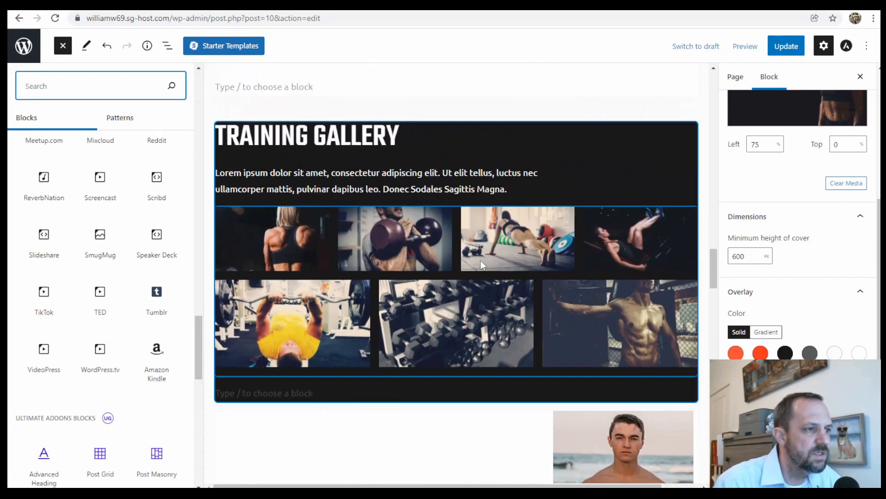
scroll(491, 253, "up", 20)
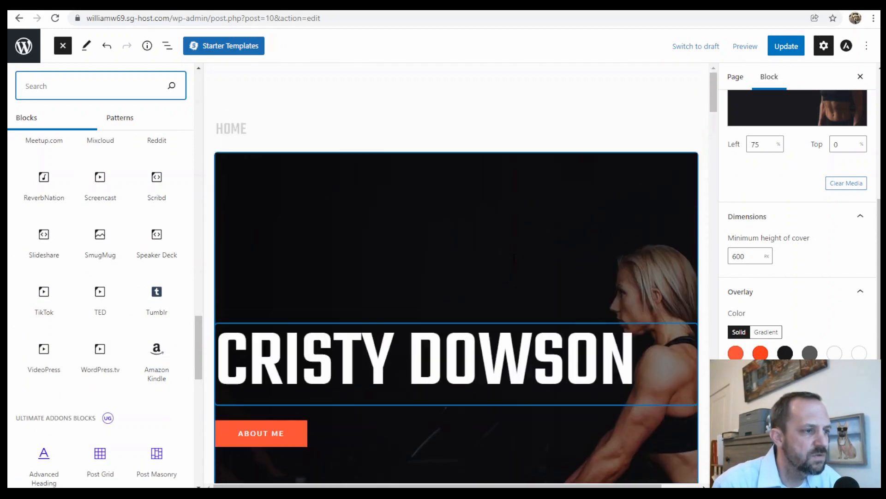
left_click(167, 51)
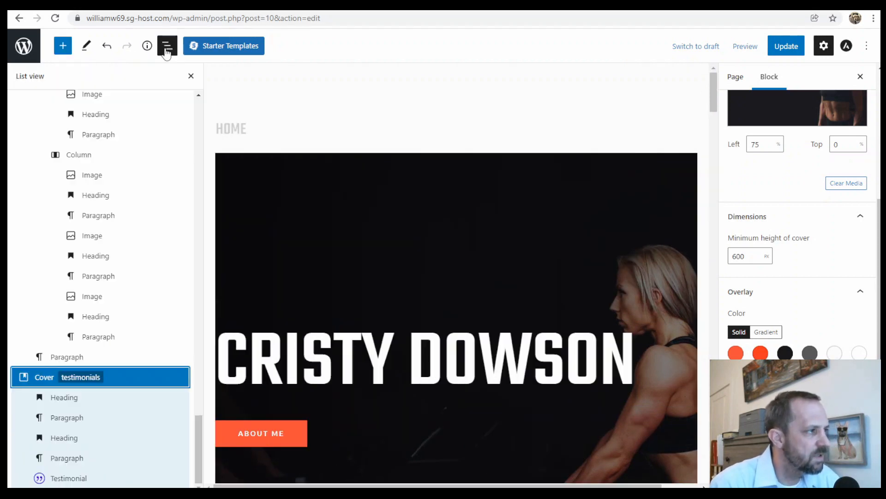